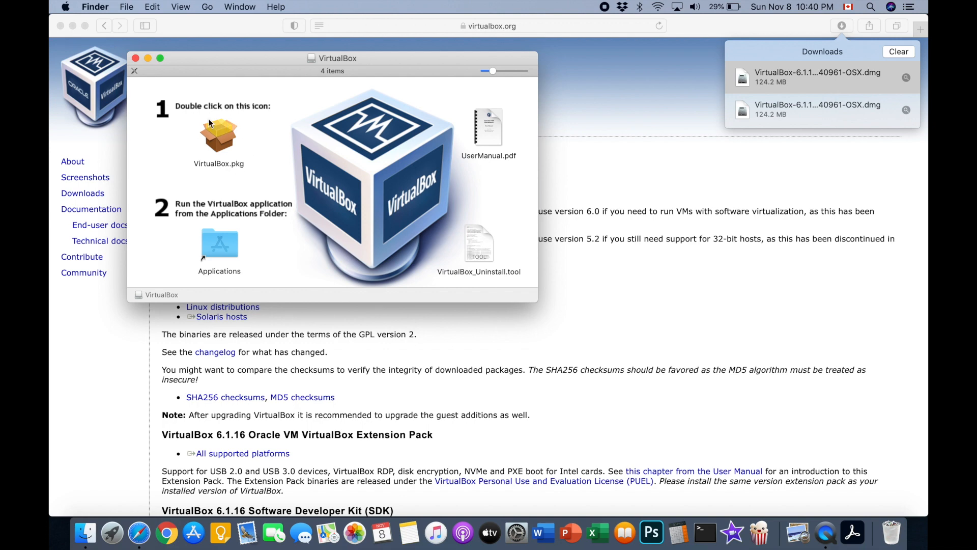
Step: Run the VirtualBox package's standard install with the account password; it fails on a blocked extension
double_click(218, 128)
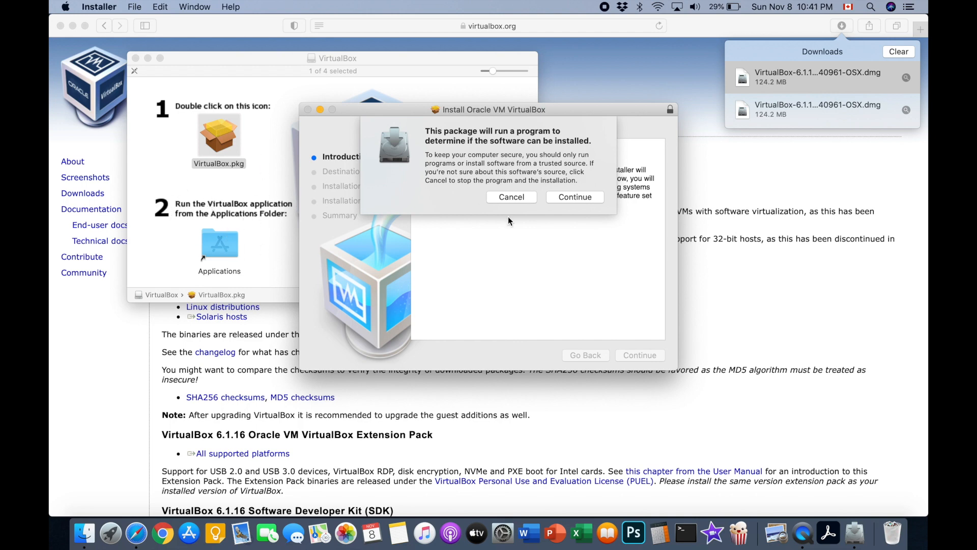
click(577, 197)
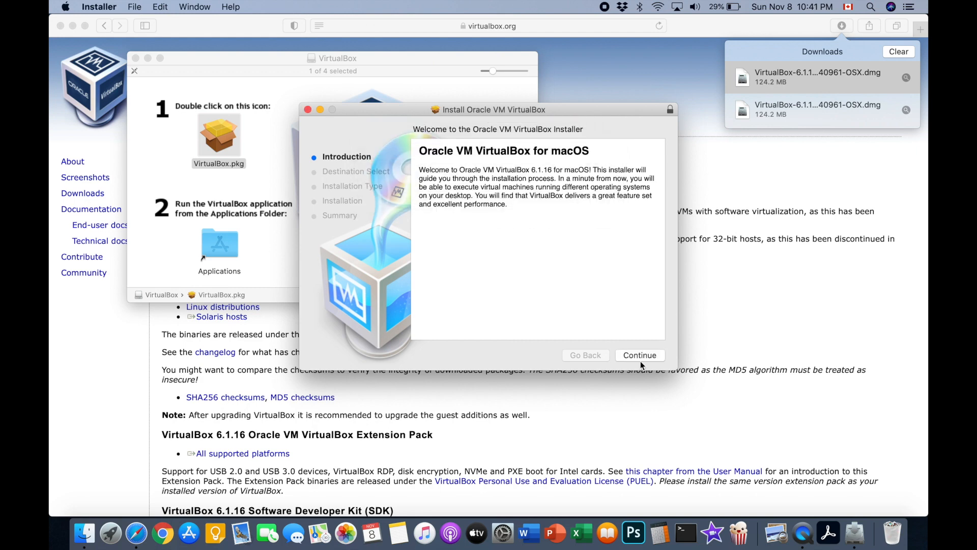
click(640, 356)
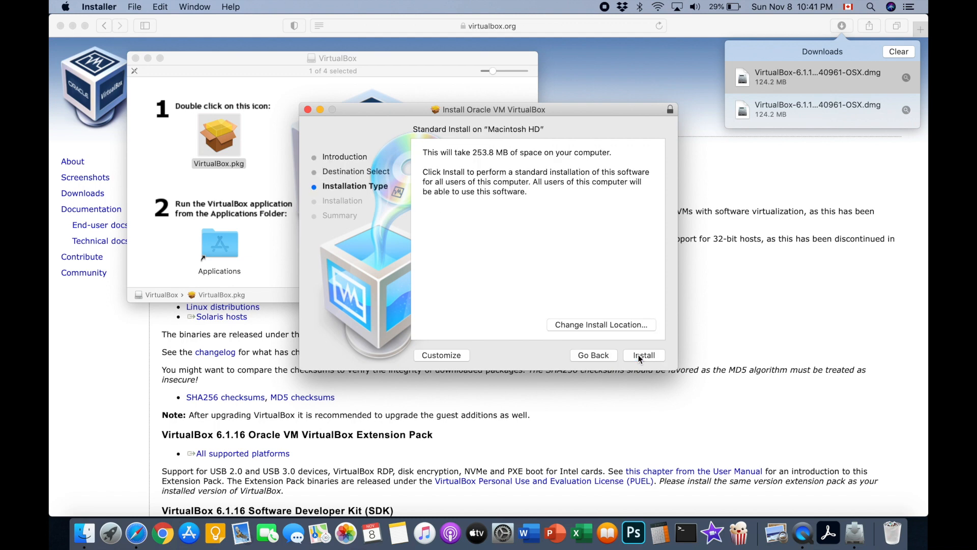
click(643, 355)
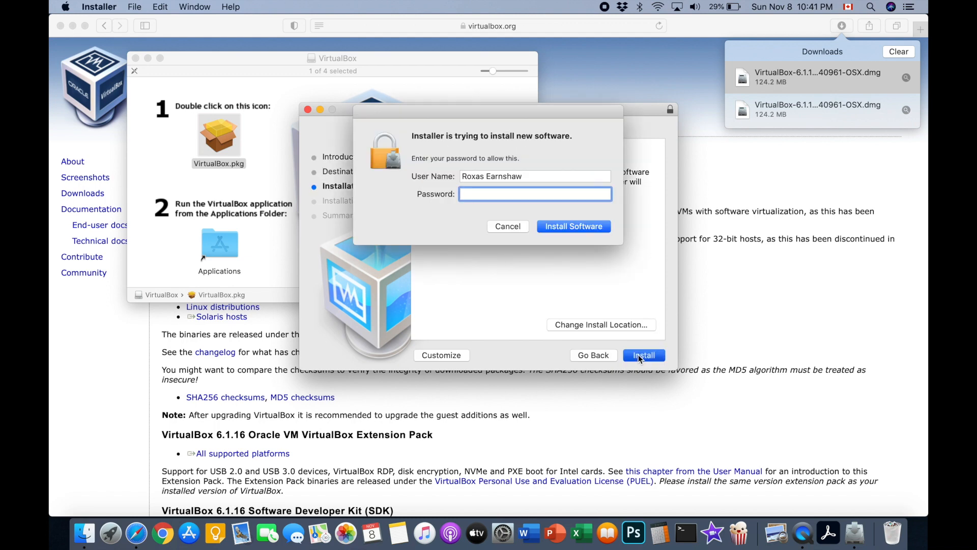
text(*********)
key(Return)
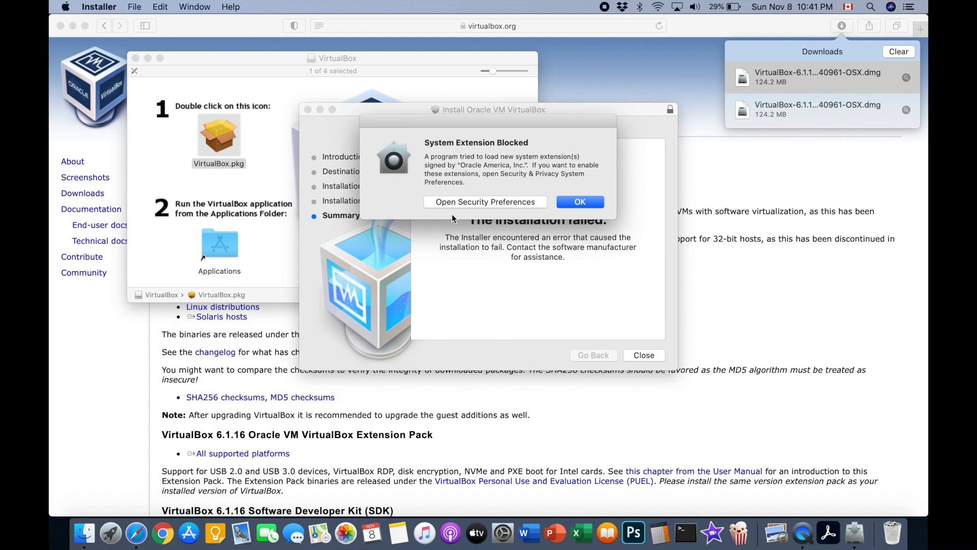
Step: Unlock Security & Privacy with the account password, allow Oracle America's software, and close both windows
click(467, 203)
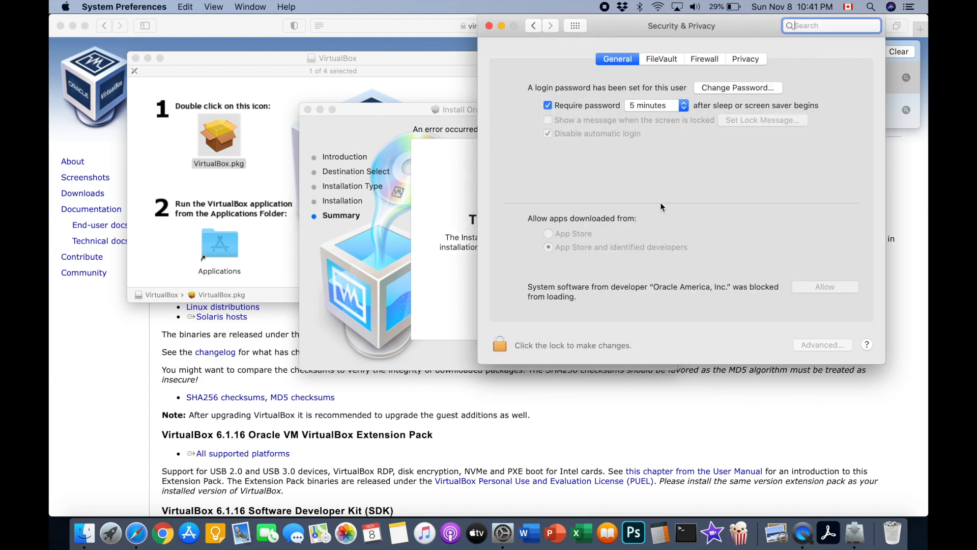
click(525, 339)
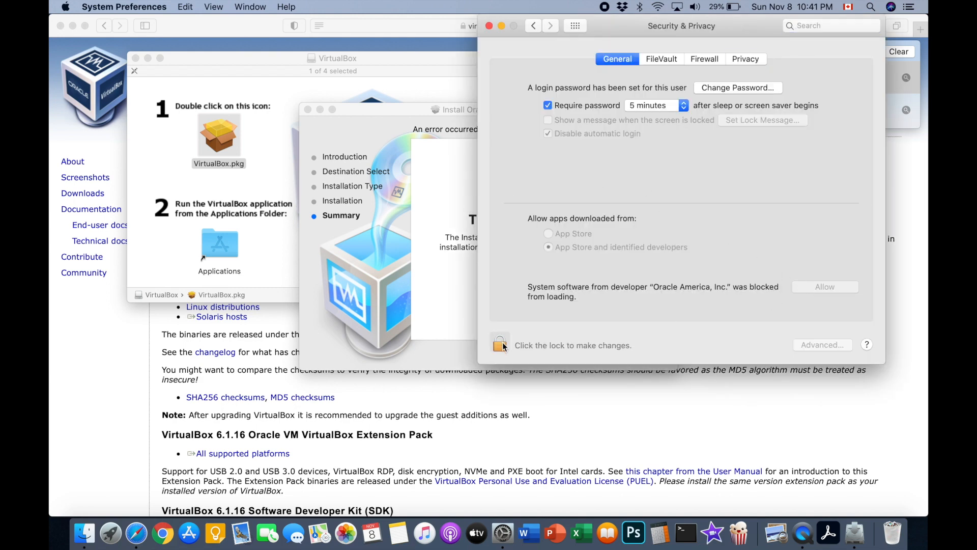
click(502, 342)
text(********)
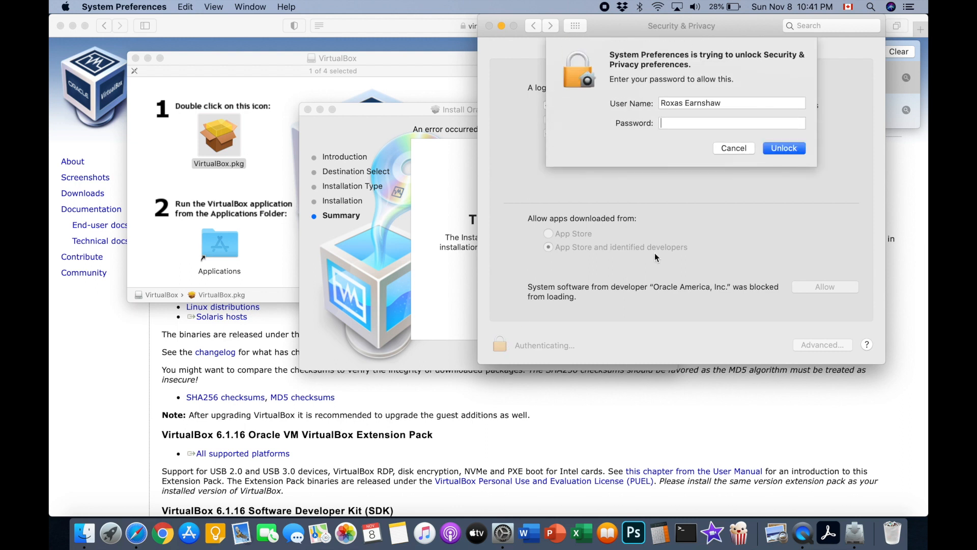
key(Return)
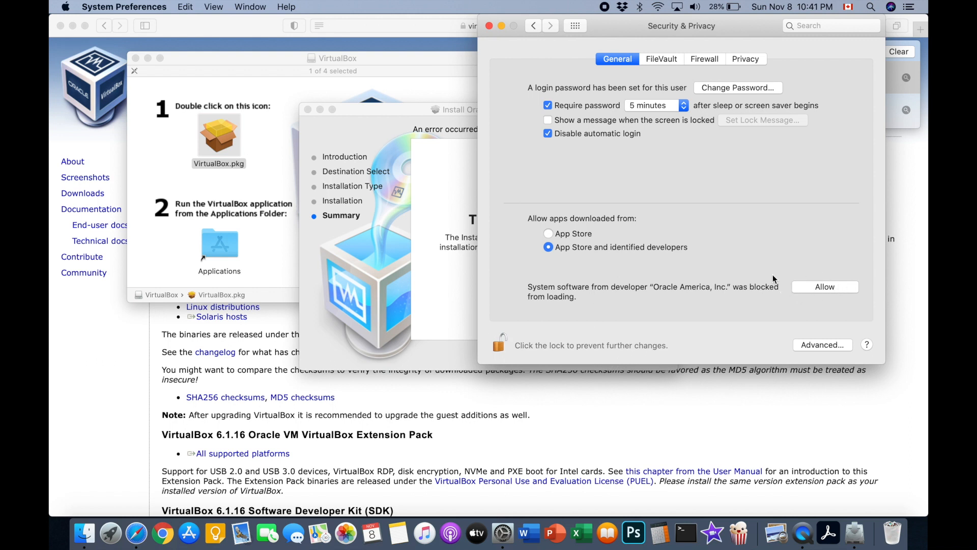
click(811, 287)
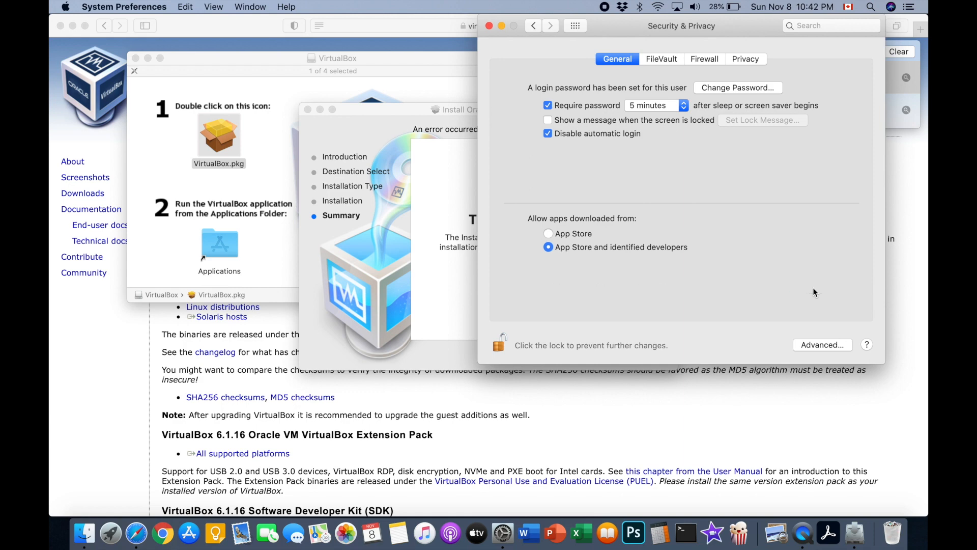
click(489, 26)
click(641, 356)
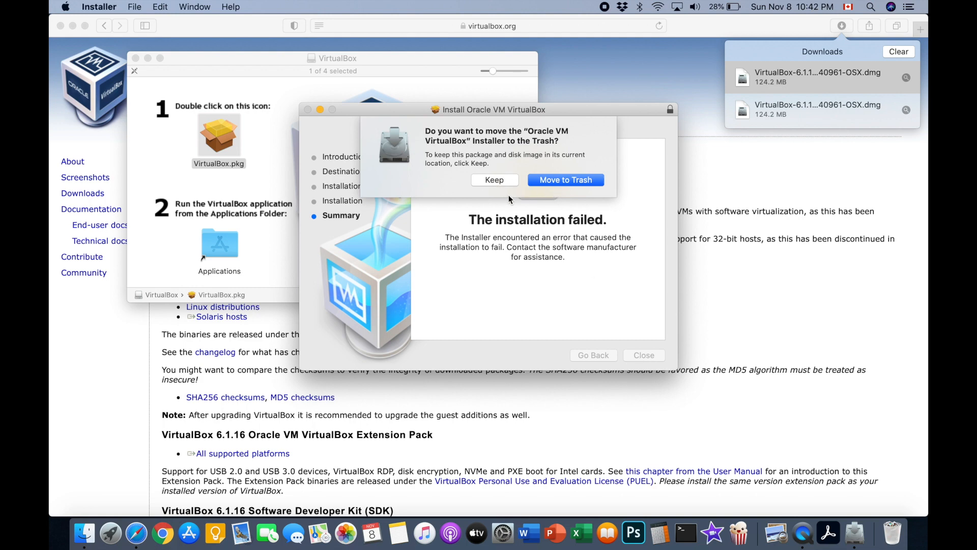
Step: Keep the installer package and rerun the VirtualBox install, entering the corrected account password
click(492, 181)
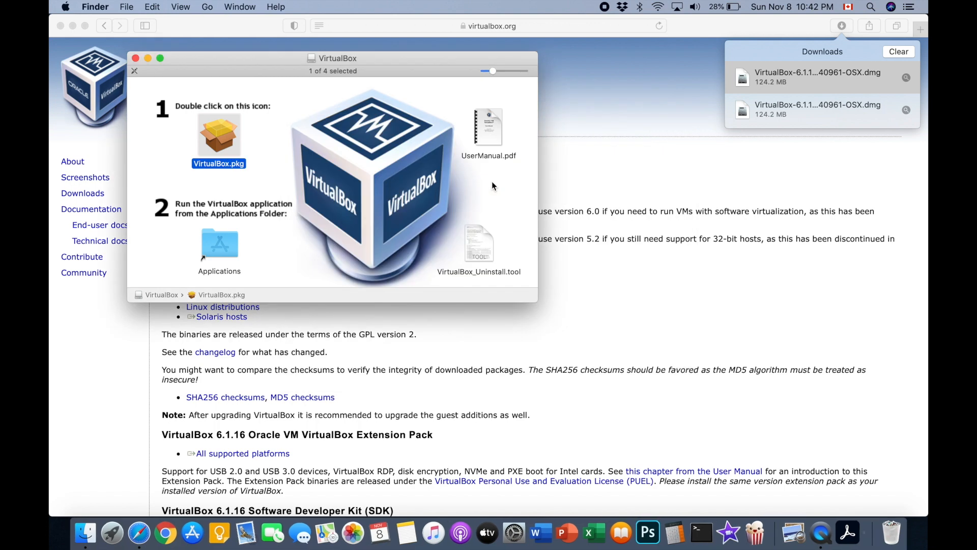
double_click(213, 142)
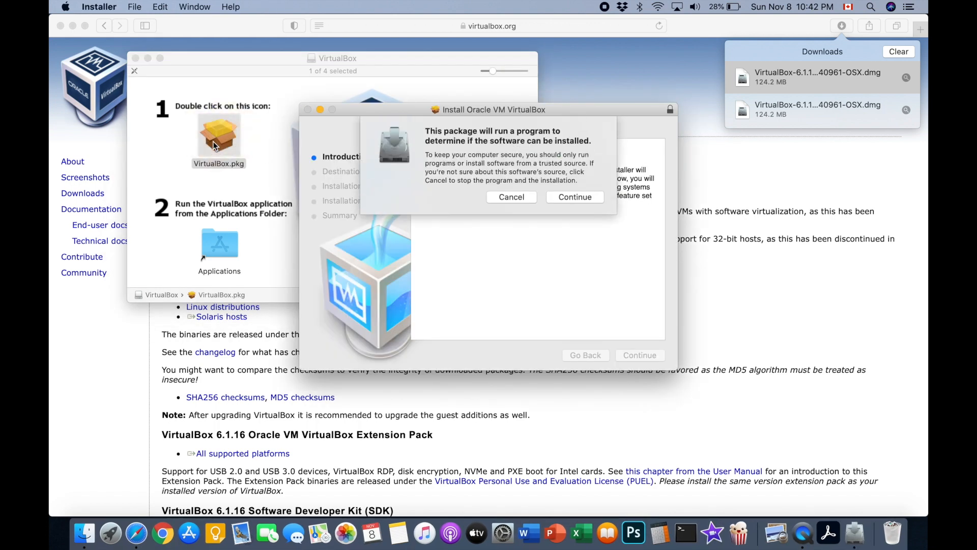
click(590, 199)
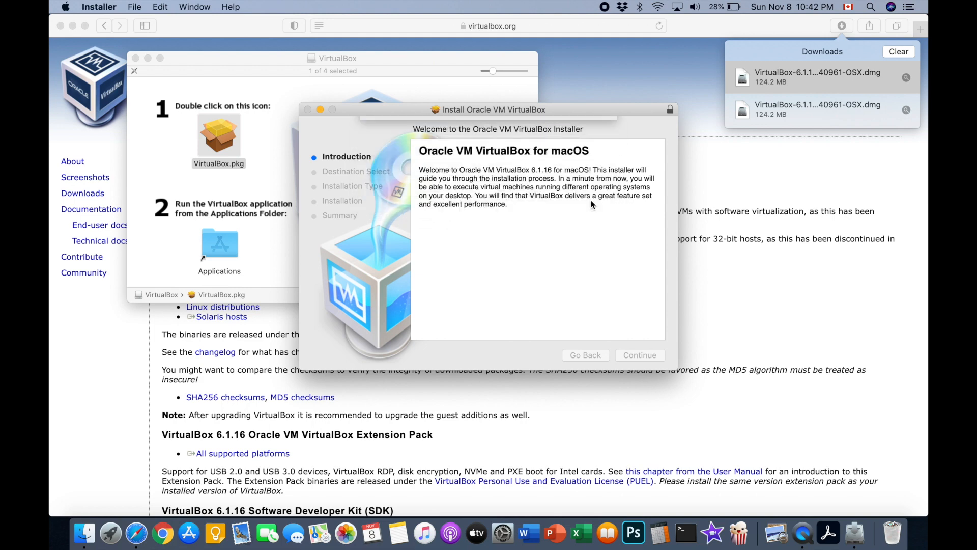
click(639, 356)
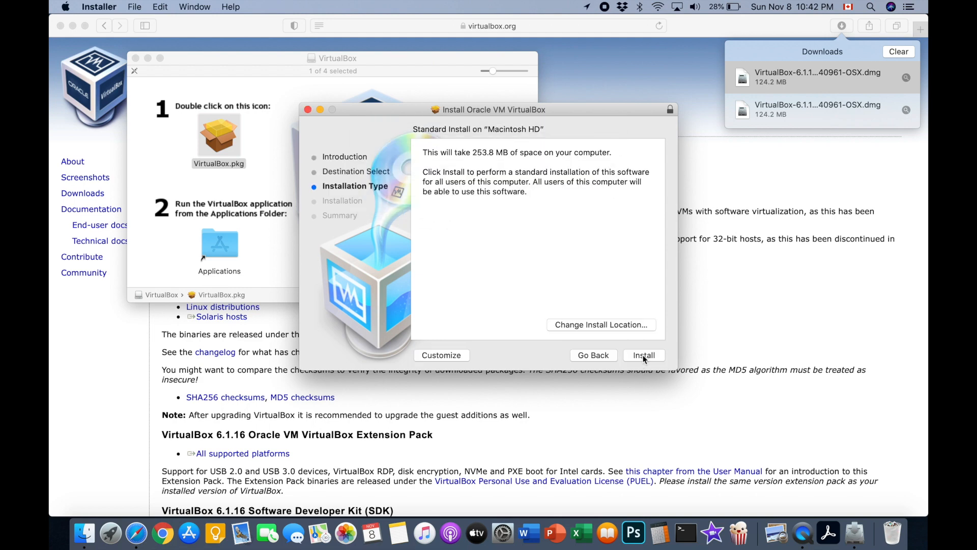
click(652, 361)
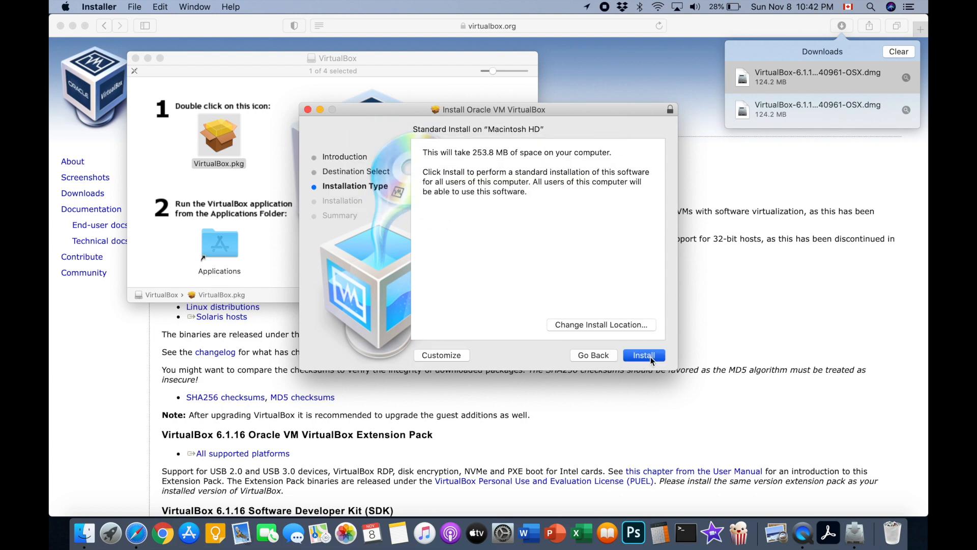
text(*******)
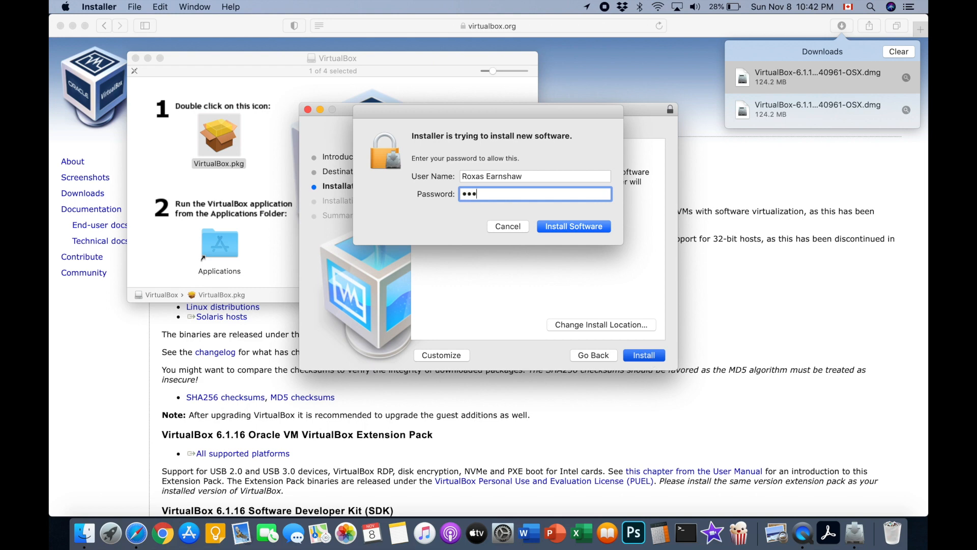
key(Return)
text(********)
key(Return)
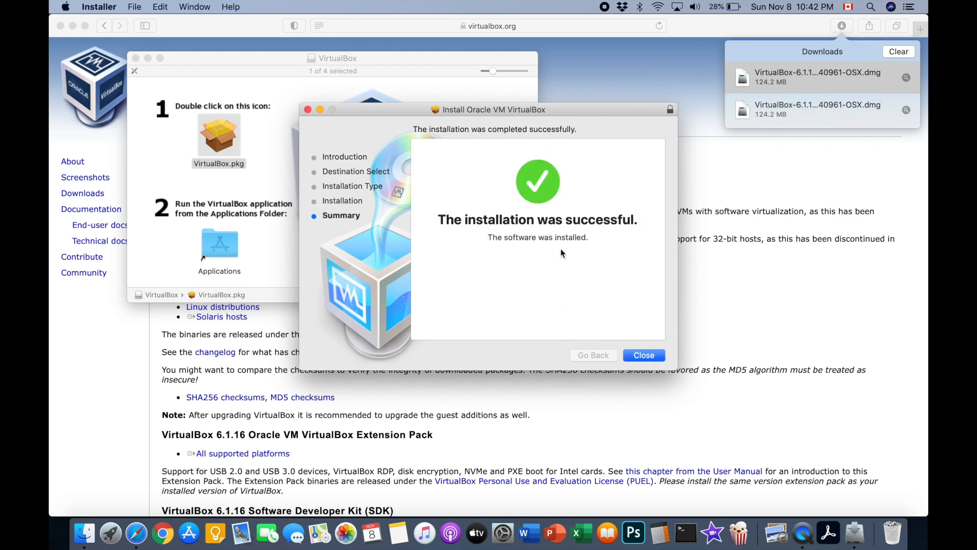
Step: Close the finished installer, answer the trash prompt, and close the VirtualBox disk image window
click(643, 356)
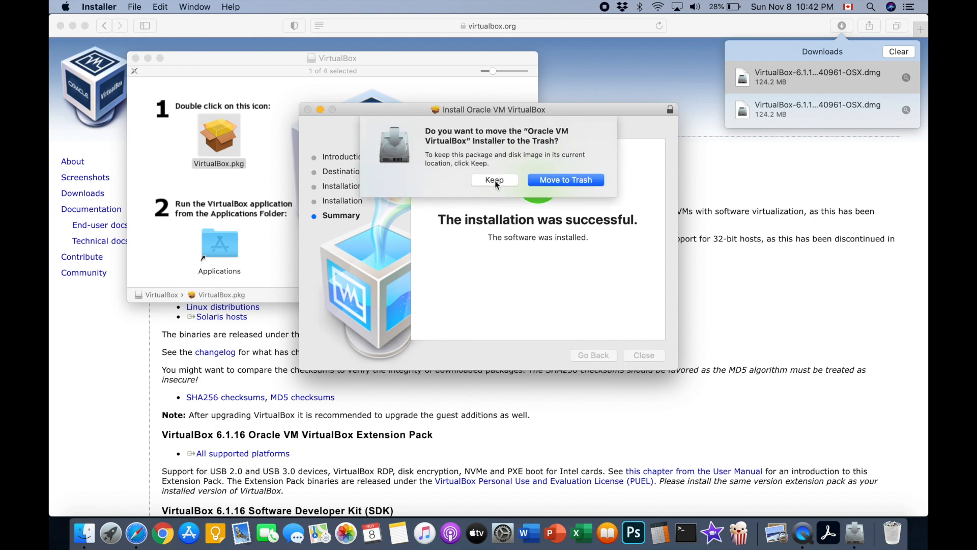
click(579, 182)
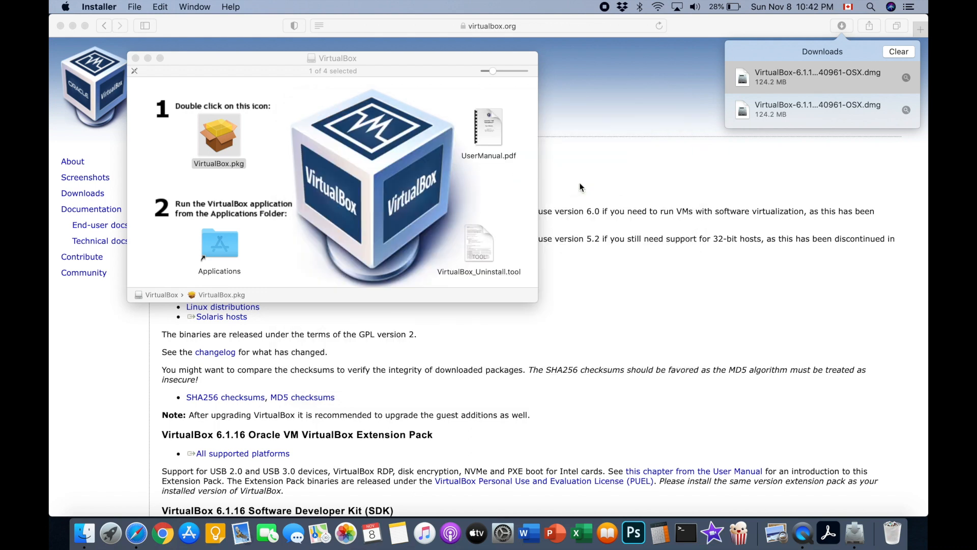
click(136, 58)
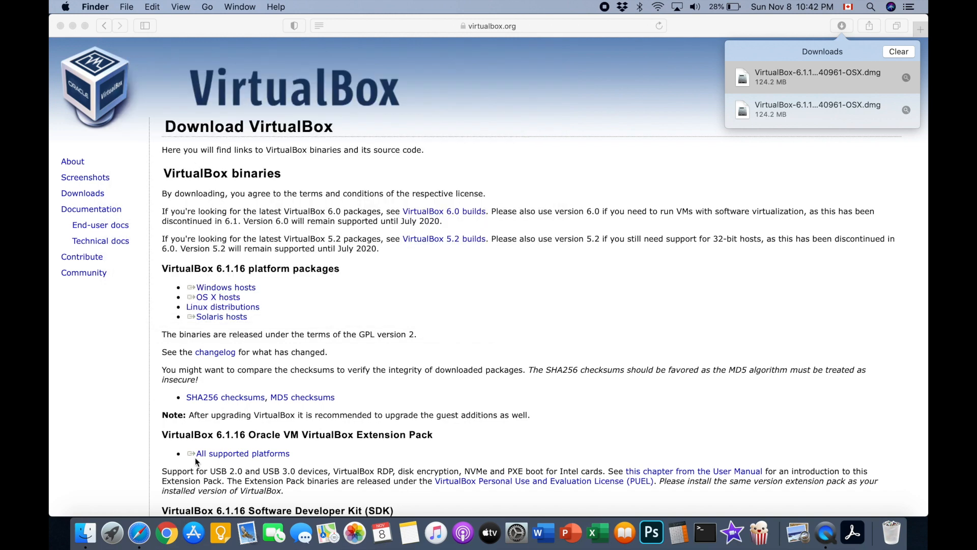
Step: Briefly open and close the App Store, then launch VirtualBox from Launchpad
click(193, 533)
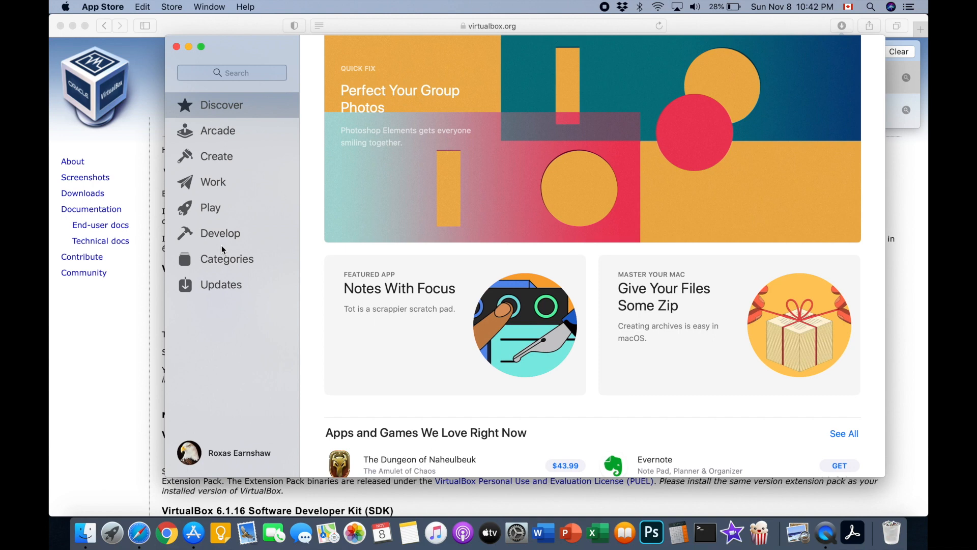
click(176, 46)
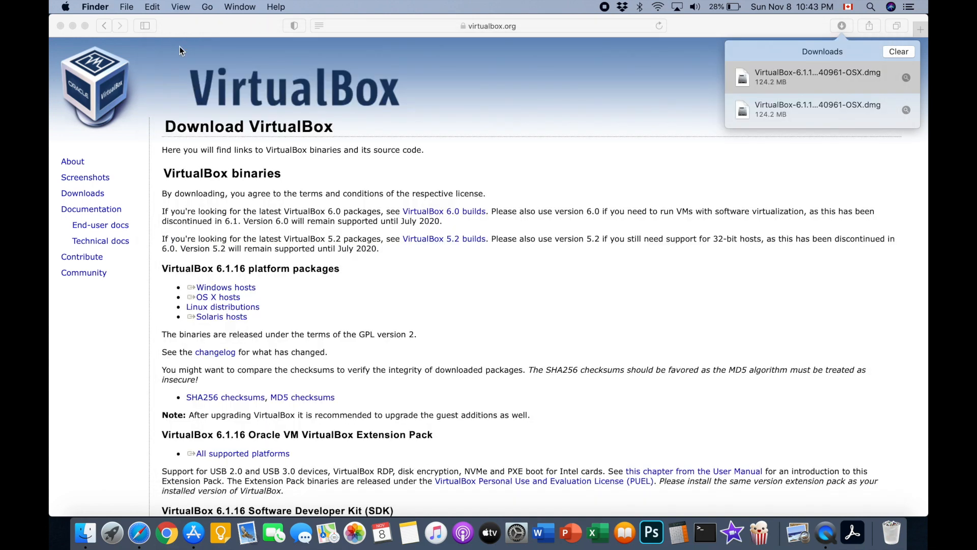
click(111, 530)
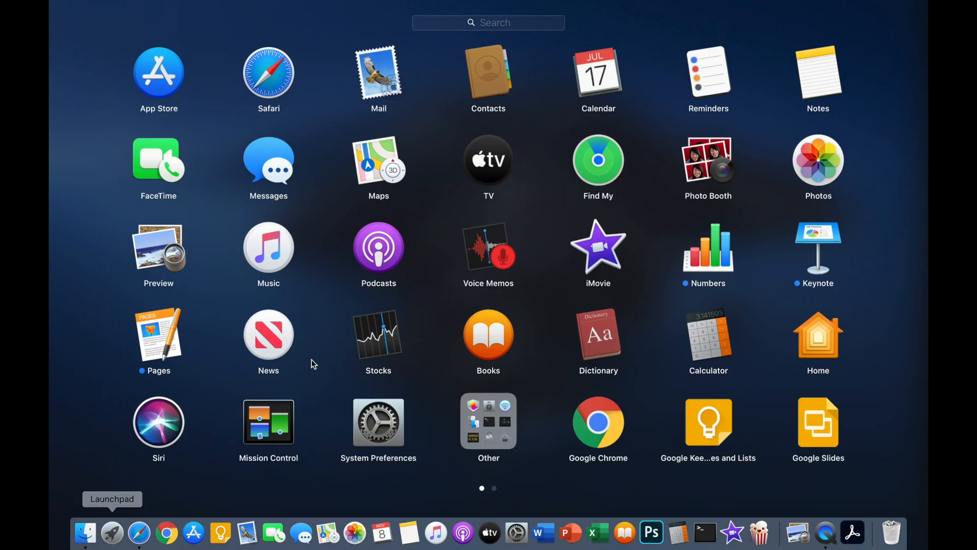
scroll(482, 366, right, 3)
click(819, 349)
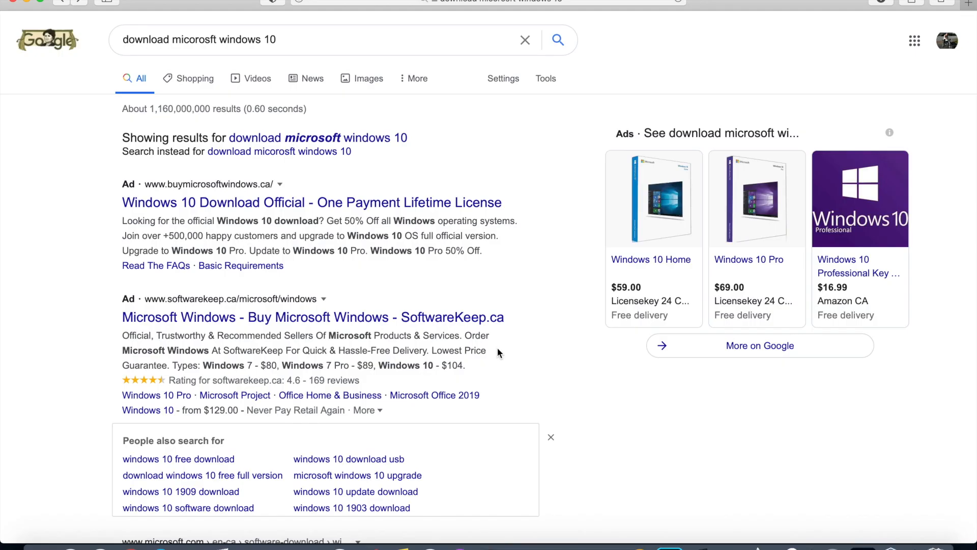
Step: Scroll the 'download micorosft windows 10' results to Microsoft's Windows 10 ISO download link
click(310, 45)
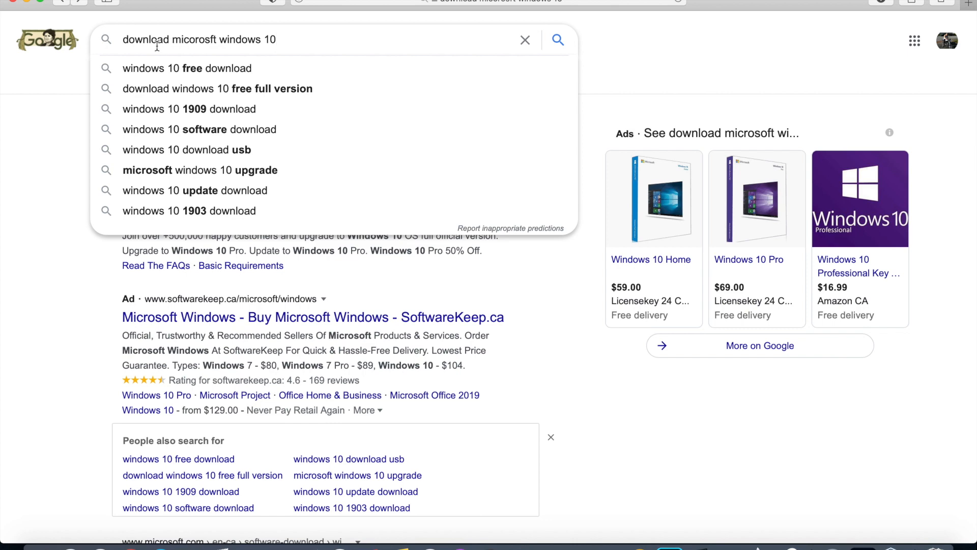
click(572, 429)
scroll(573, 430, down, 4)
scroll(572, 435, down, 3)
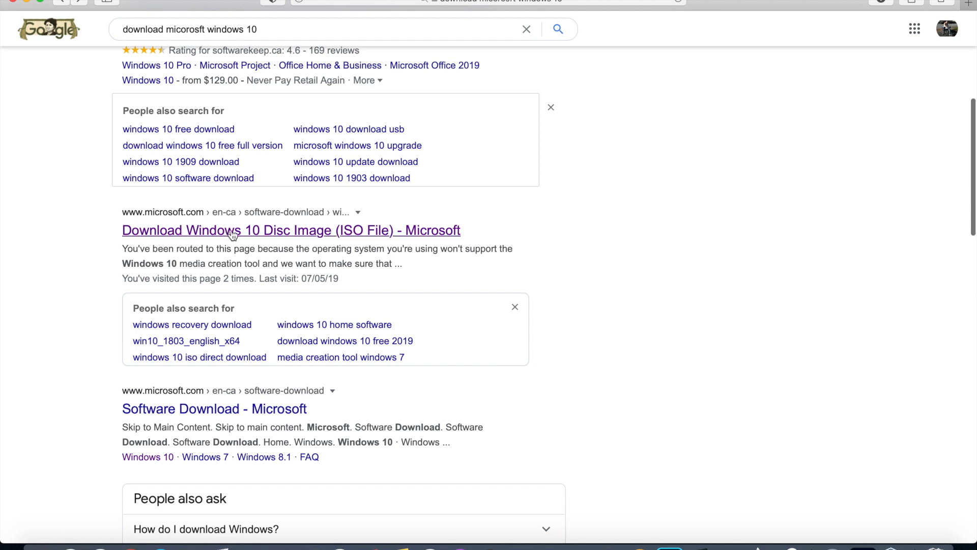
Step: Open Microsoft's Windows 10 disc image page and select and confirm the Windows 10 edition
click(369, 235)
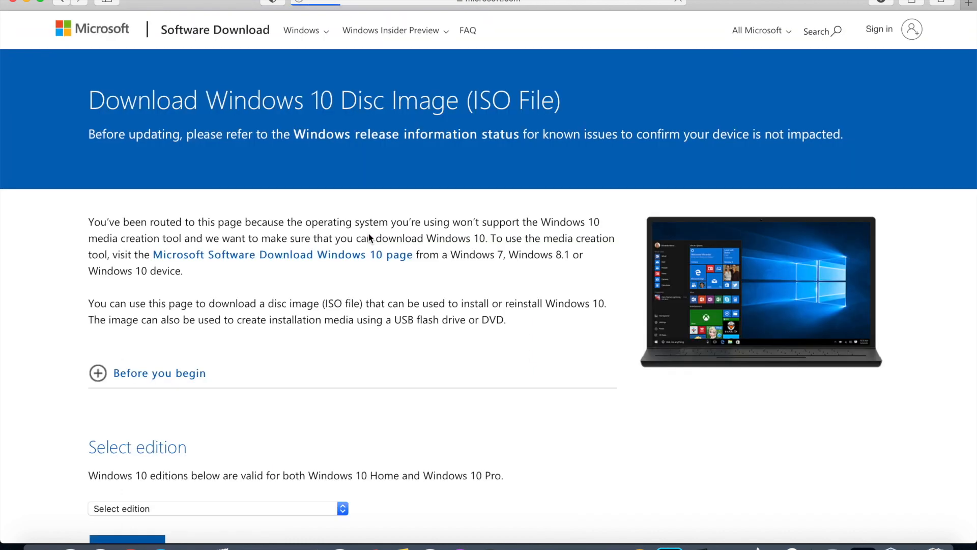
scroll(369, 236, down, 2)
scroll(369, 234, down, 3)
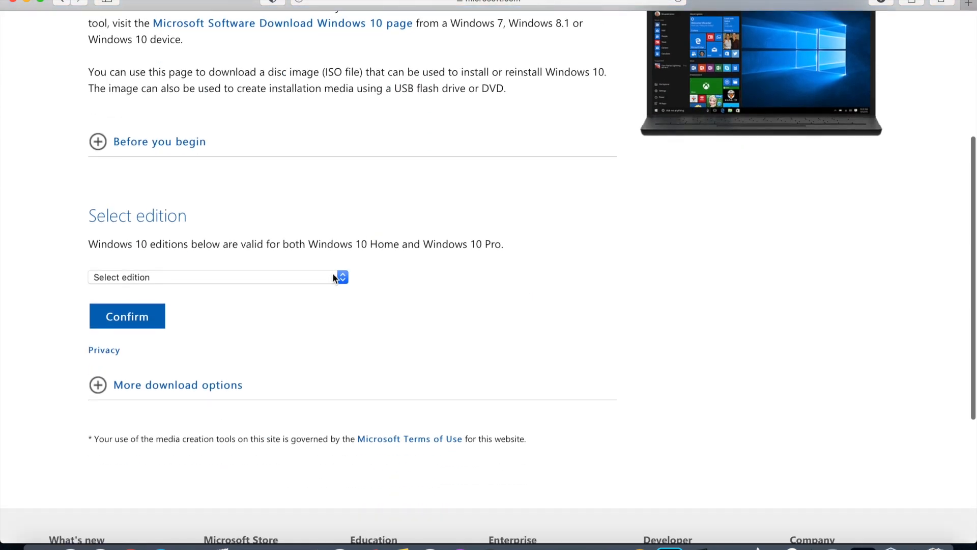
click(334, 277)
click(211, 302)
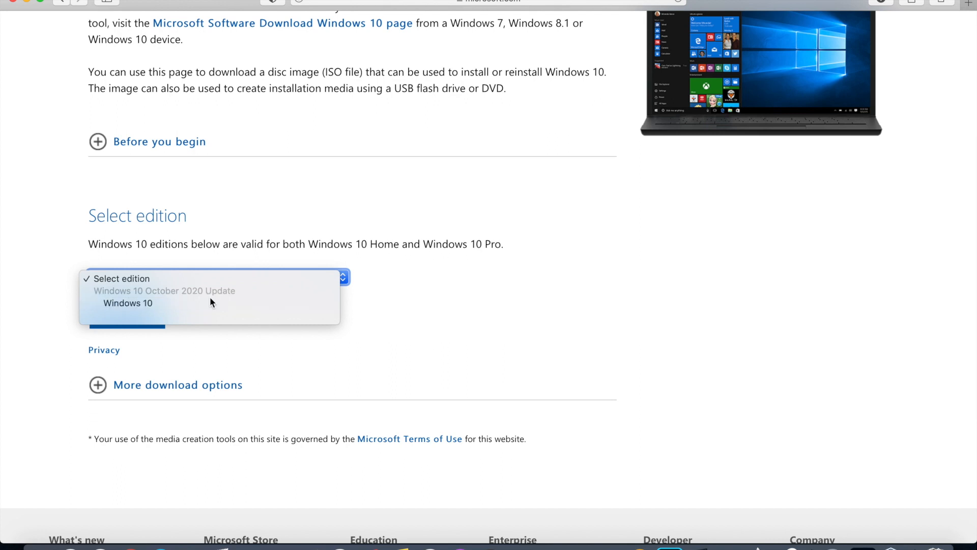
click(136, 320)
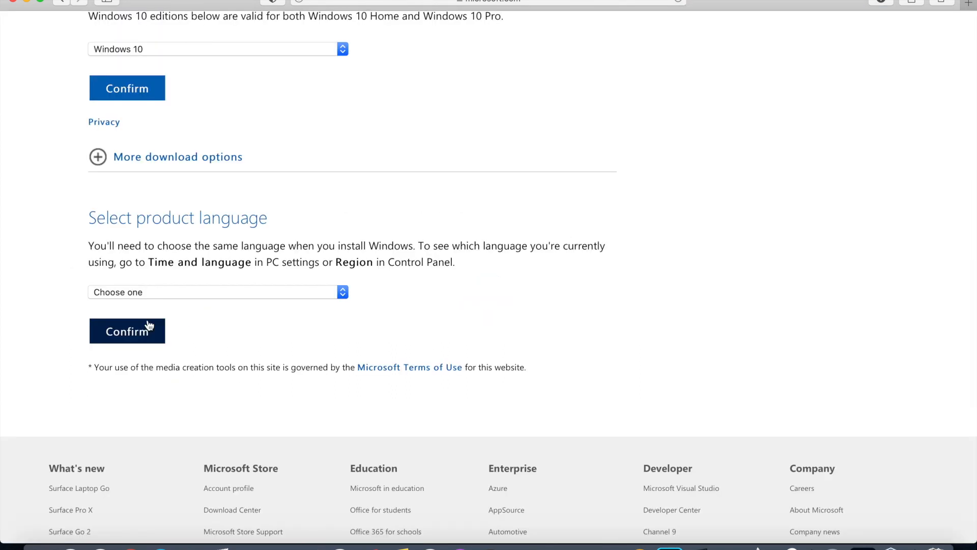
Step: Choose English as the product language and start the 64-bit ISO download
scroll(234, 337, down, 2)
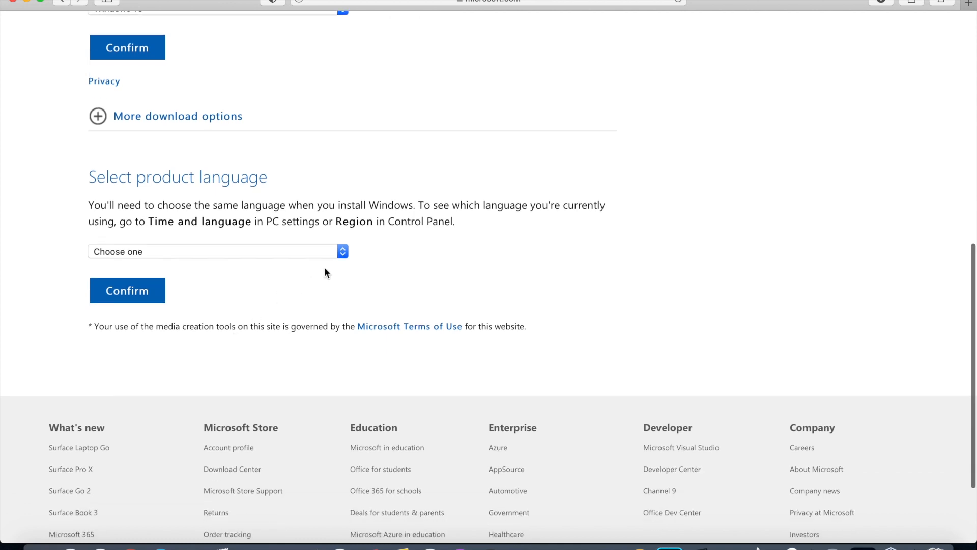
click(345, 251)
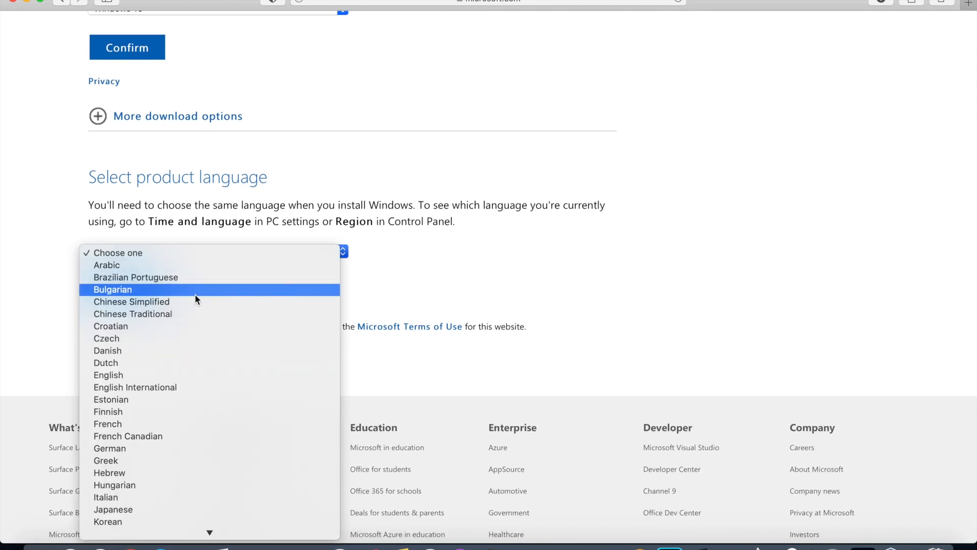
click(145, 375)
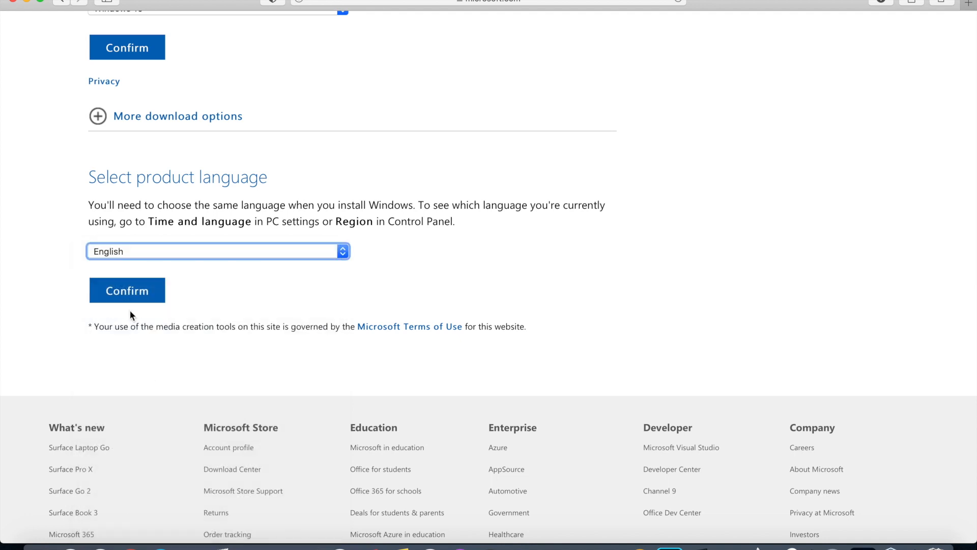
click(131, 293)
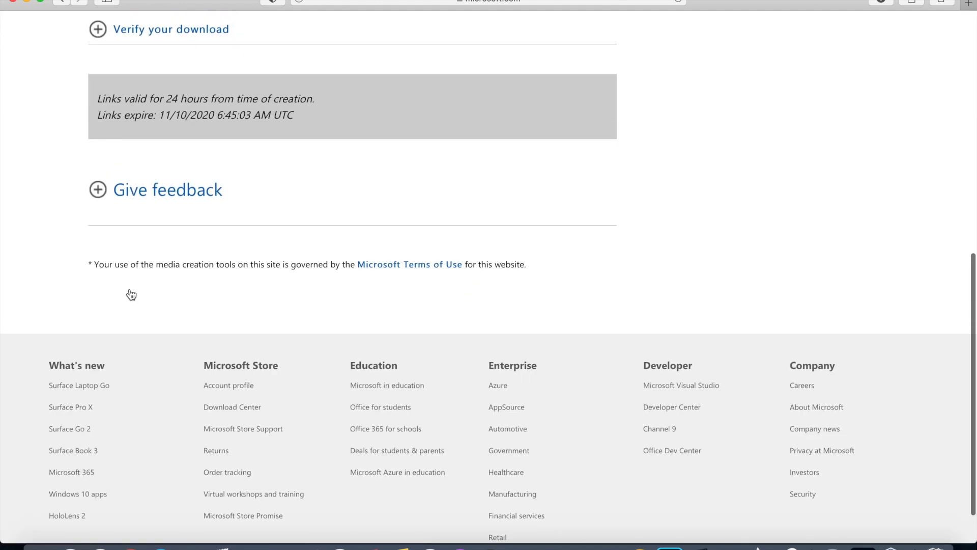
scroll(130, 289, up, 3)
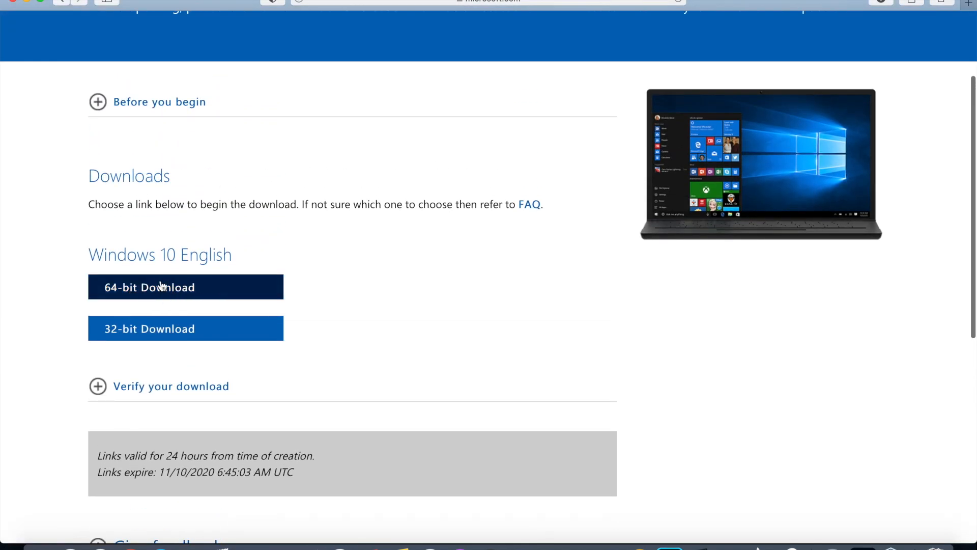
click(161, 294)
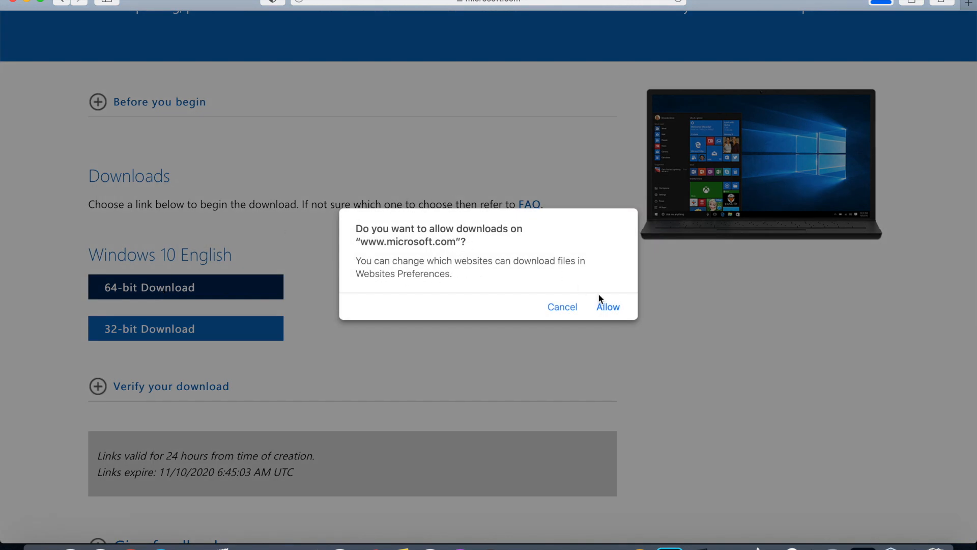
Step: Allow downloads from microsoft.com, check the ISO download finished, and minimize the browser
click(612, 308)
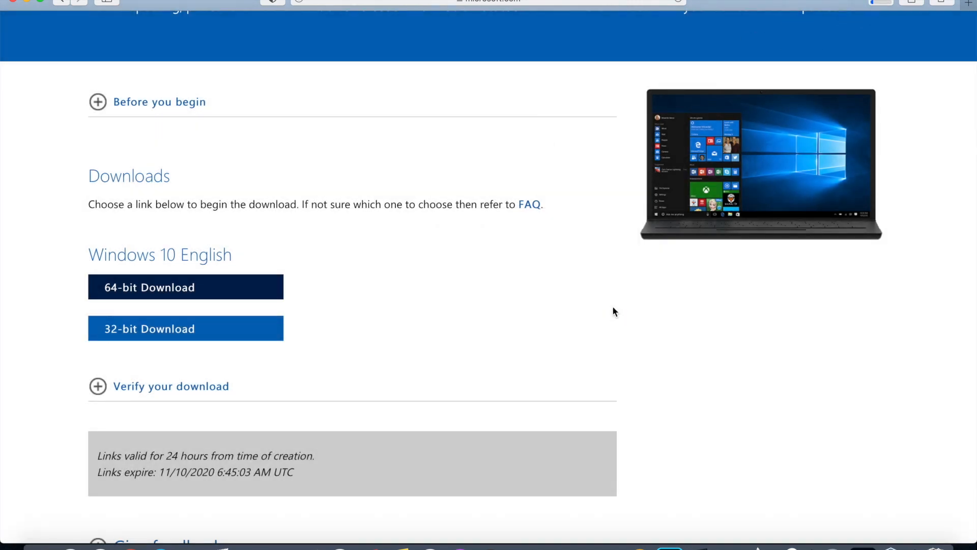
click(882, 2)
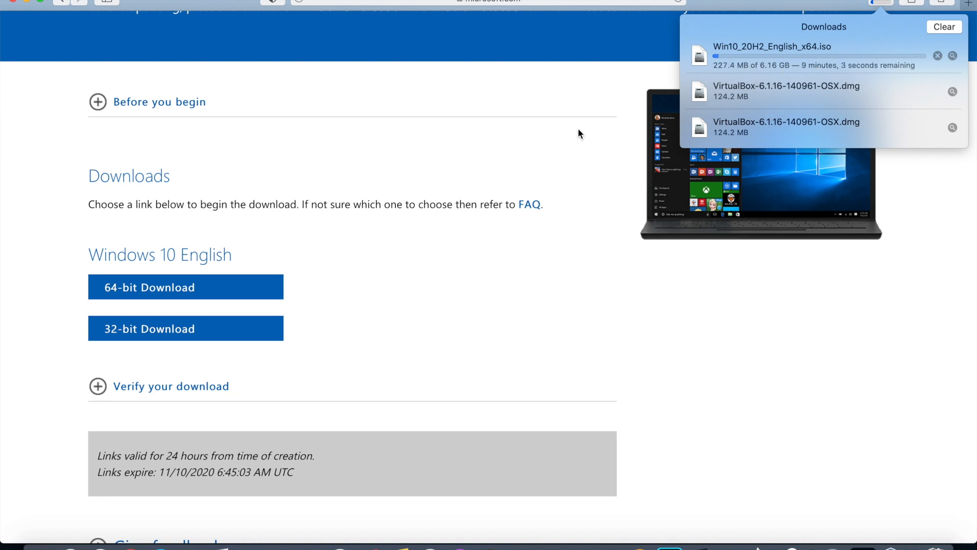
click(533, 170)
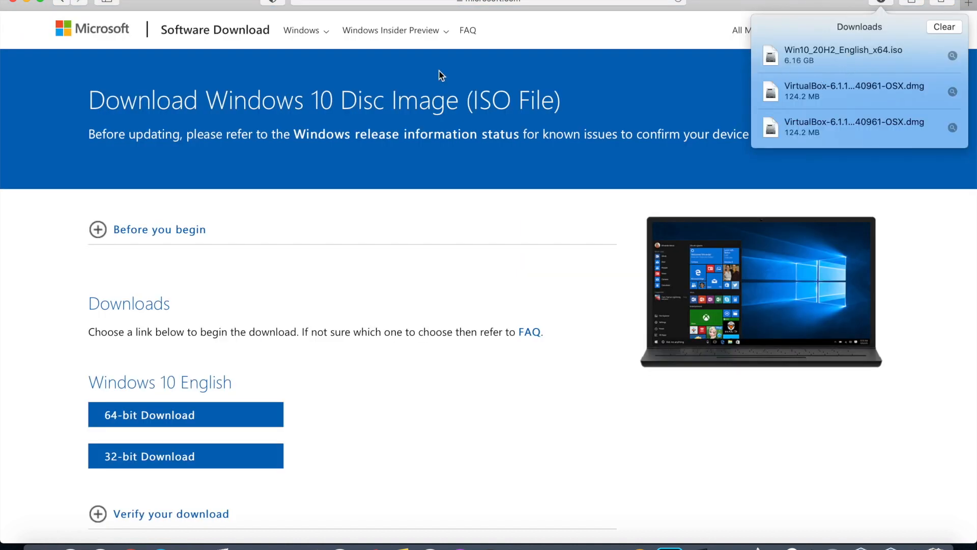
click(27, 4)
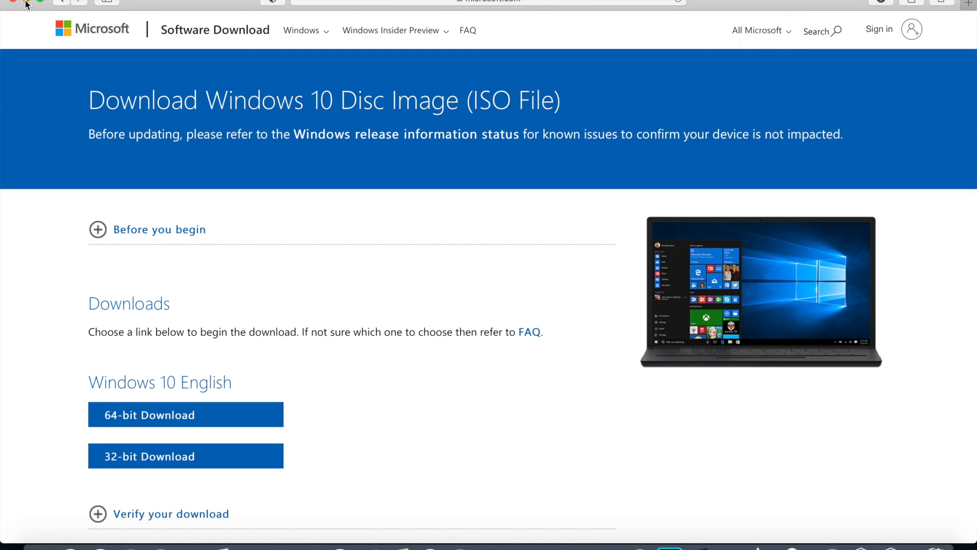
click(27, 4)
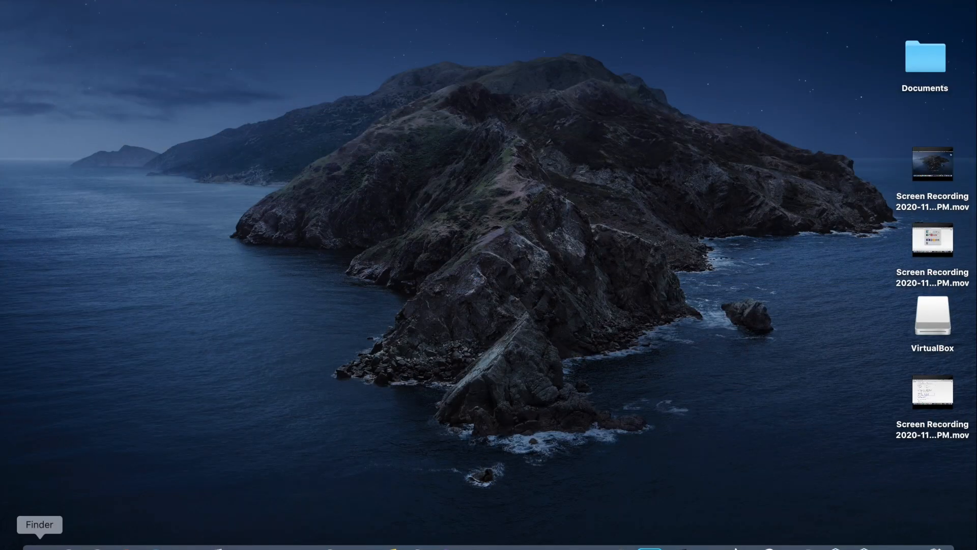
click(40, 545)
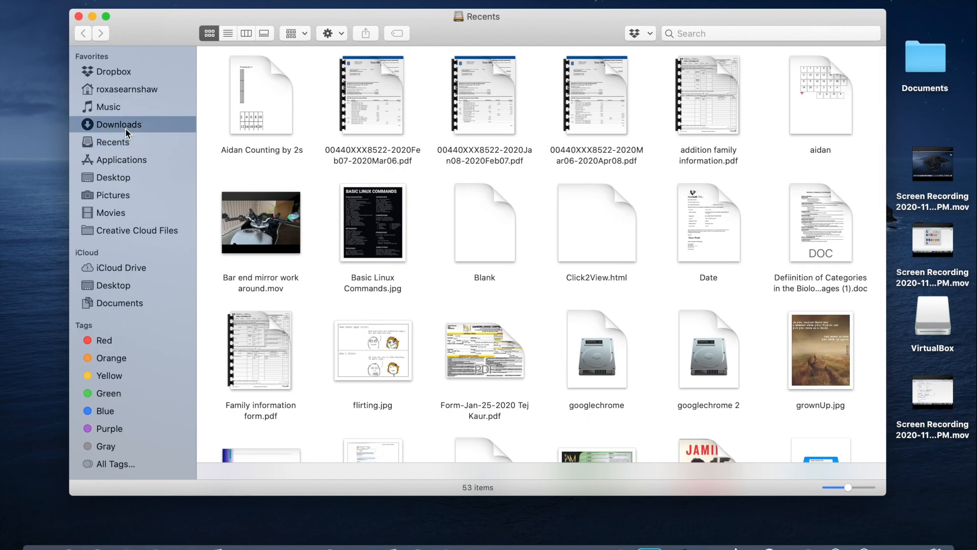
Step: Confirm Win10_20H2_English_x64.iso is in Downloads, close Finder, and launch VirtualBox from Launchpad
click(125, 127)
click(549, 395)
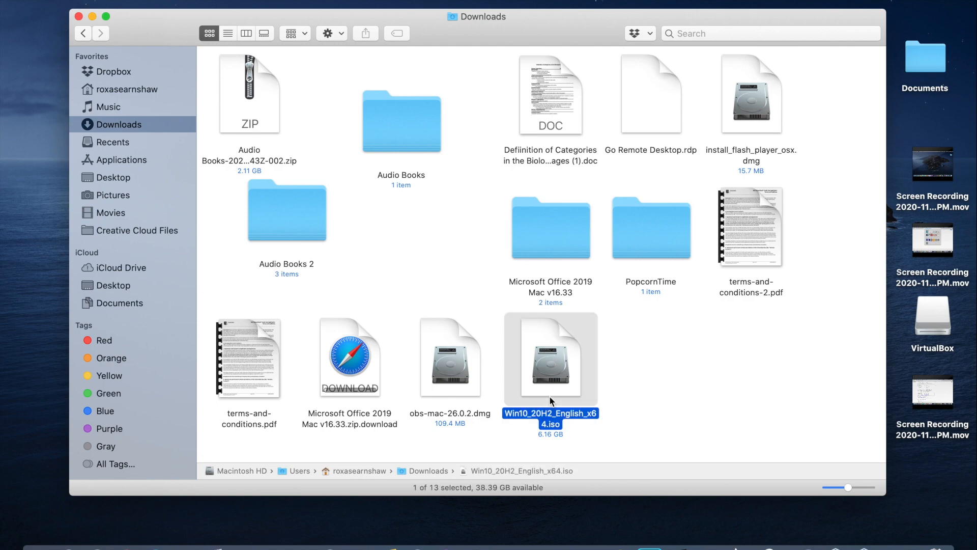
click(79, 16)
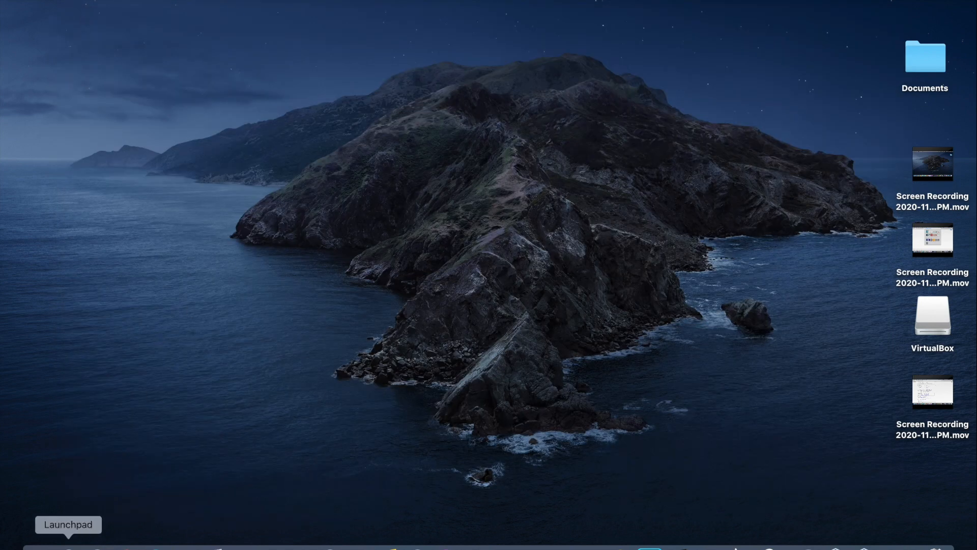
click(68, 547)
click(869, 345)
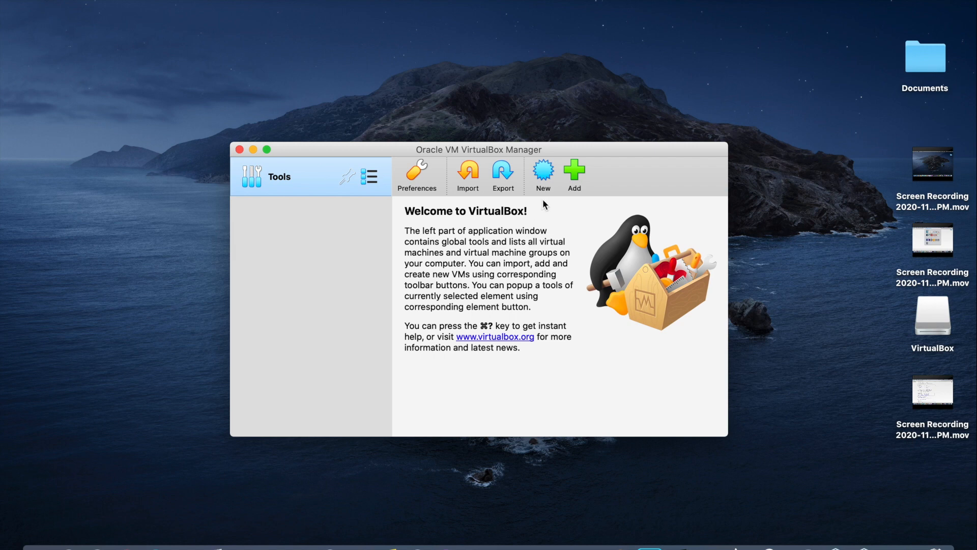
Step: Create a new VM named 'Windows 10', type Windows 10 (64-bit), keeping 2048 MB memory
click(544, 173)
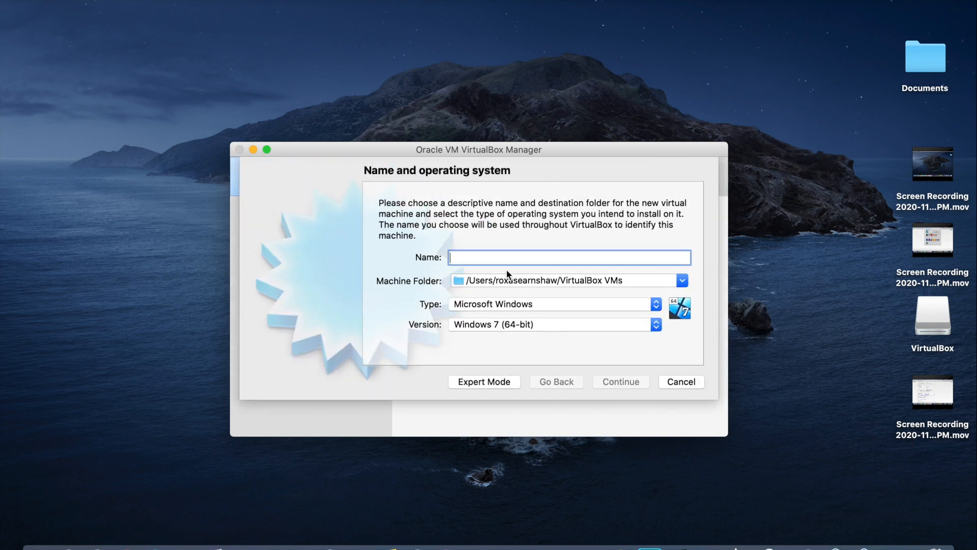
text(Windows 10)
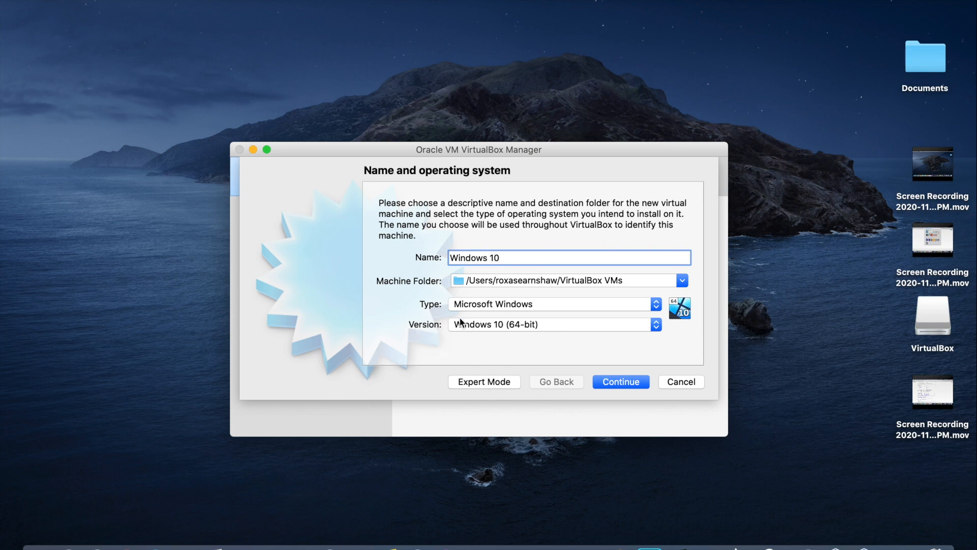
click(647, 330)
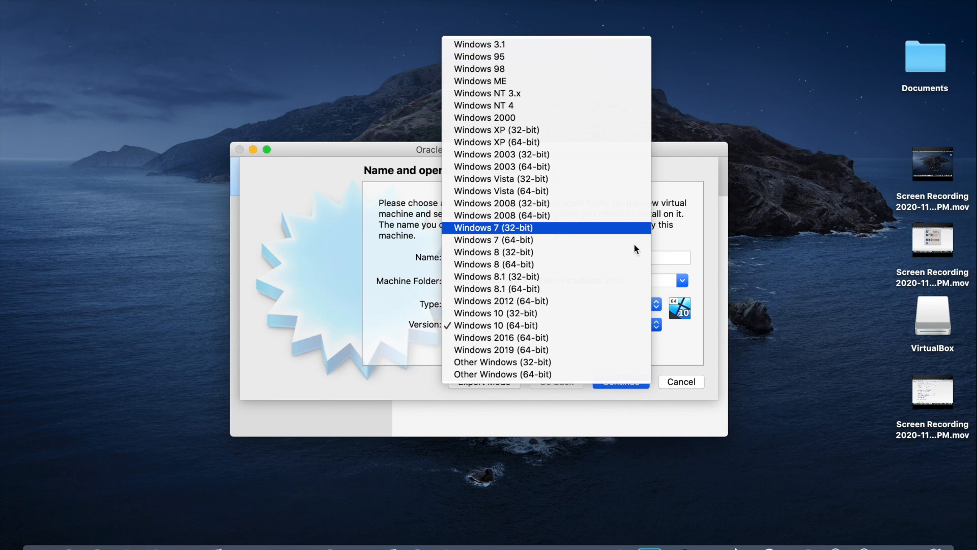
click(707, 304)
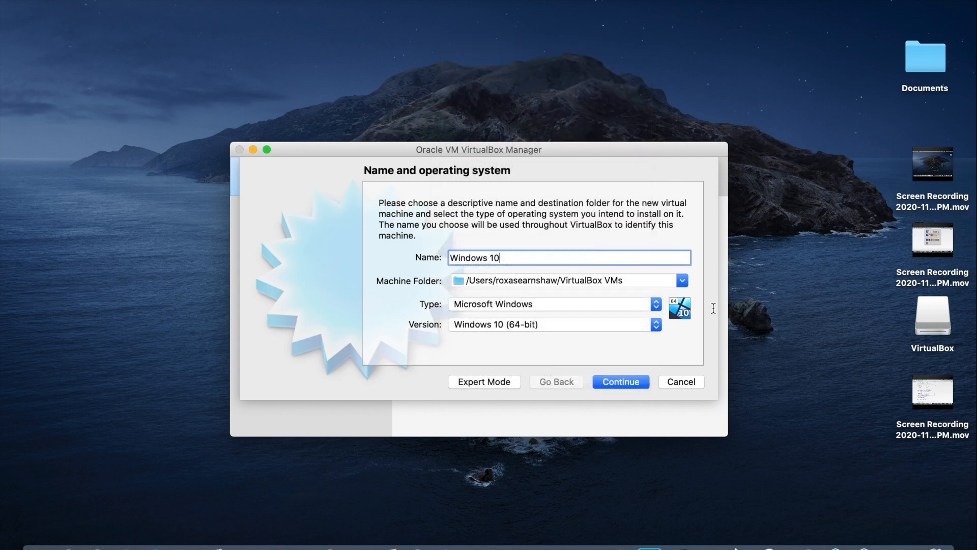
click(631, 382)
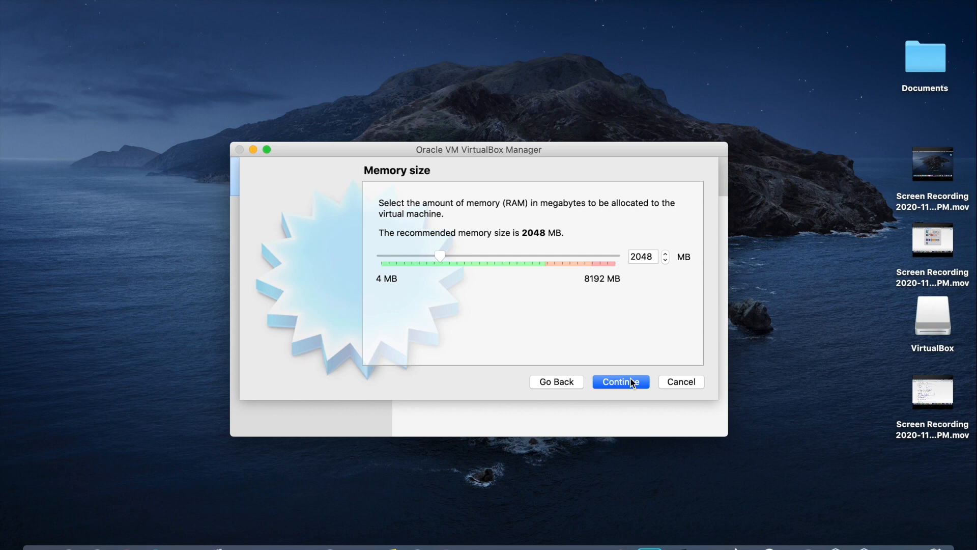
click(565, 383)
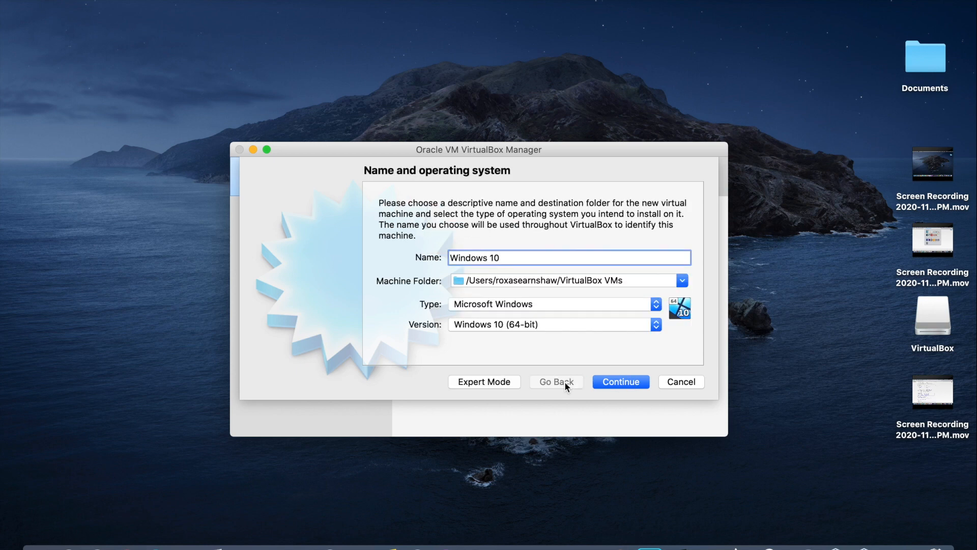
click(626, 384)
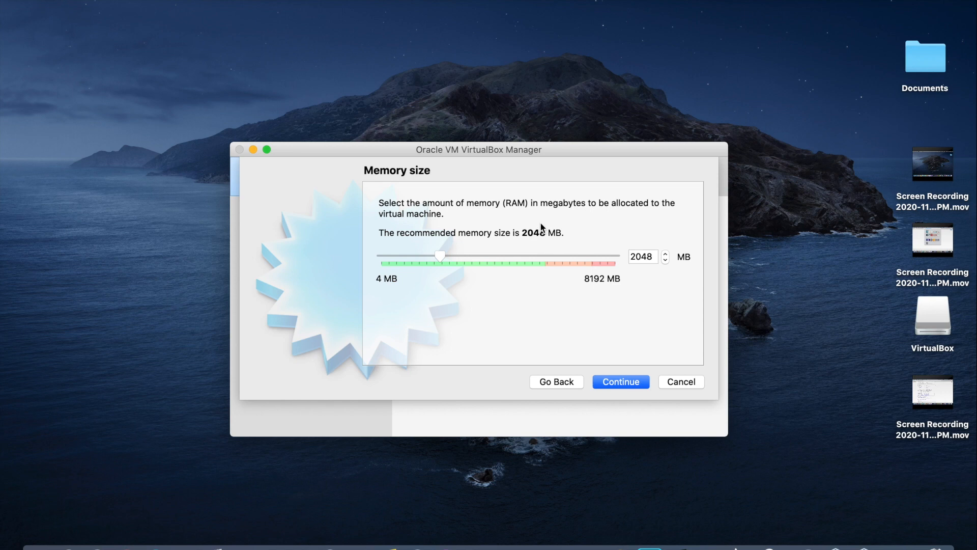
click(620, 381)
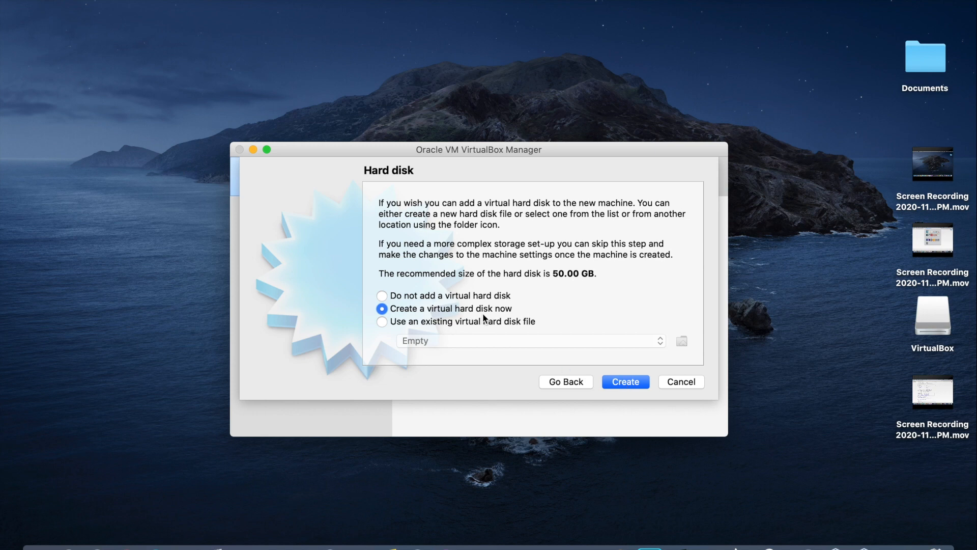
Step: Give the machine a new dynamically allocated 50 GB VDI virtual hard disk
click(626, 383)
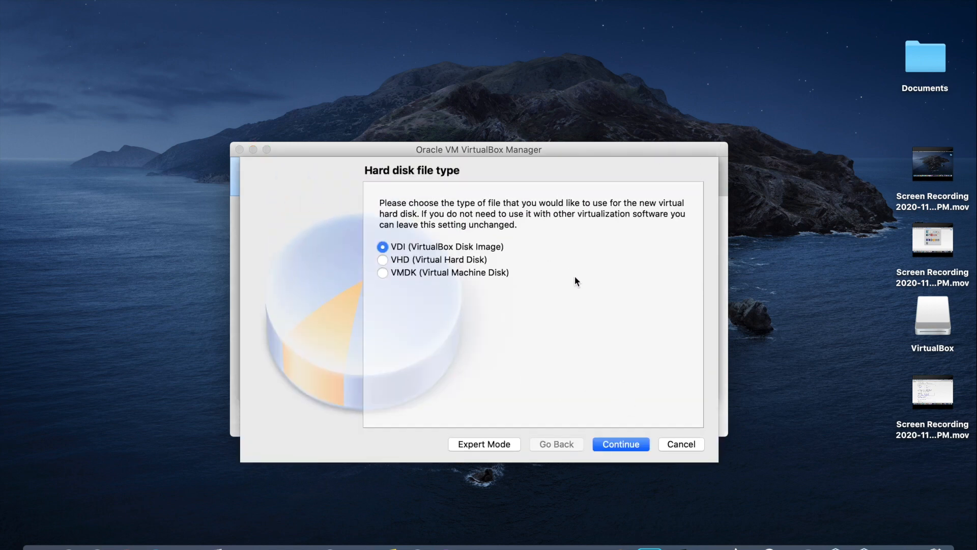
click(615, 441)
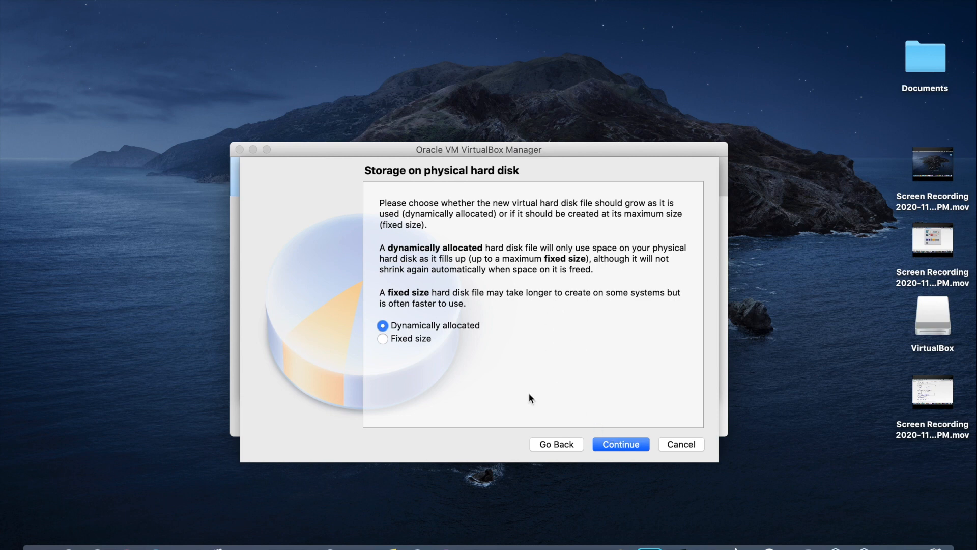
click(640, 445)
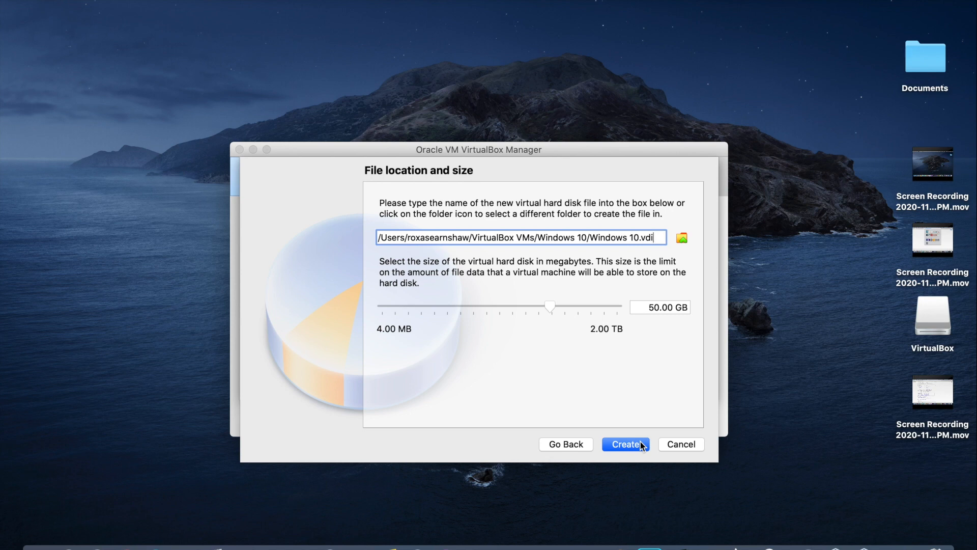
click(640, 441)
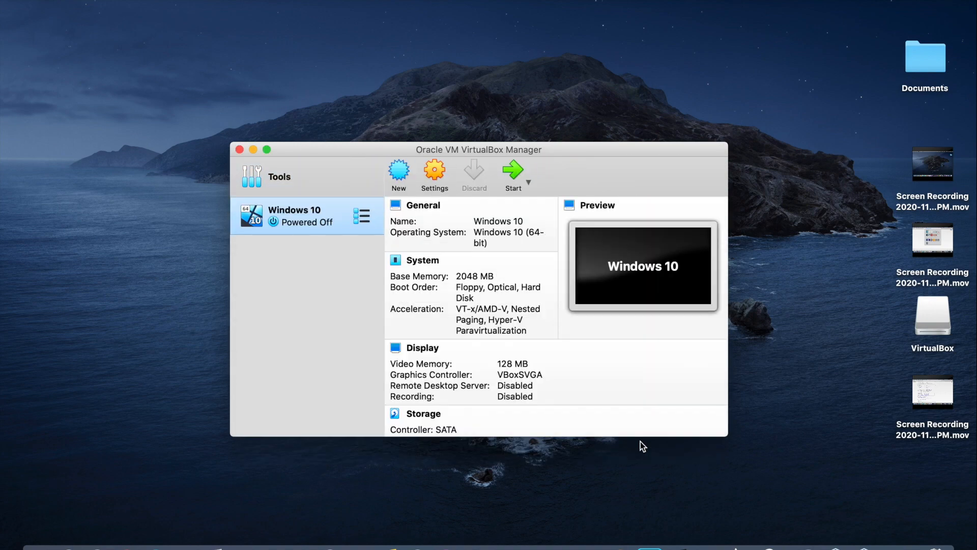
Step: Start the Windows 10 VM and open the optical disk file chooser, granting Documents access
double_click(313, 223)
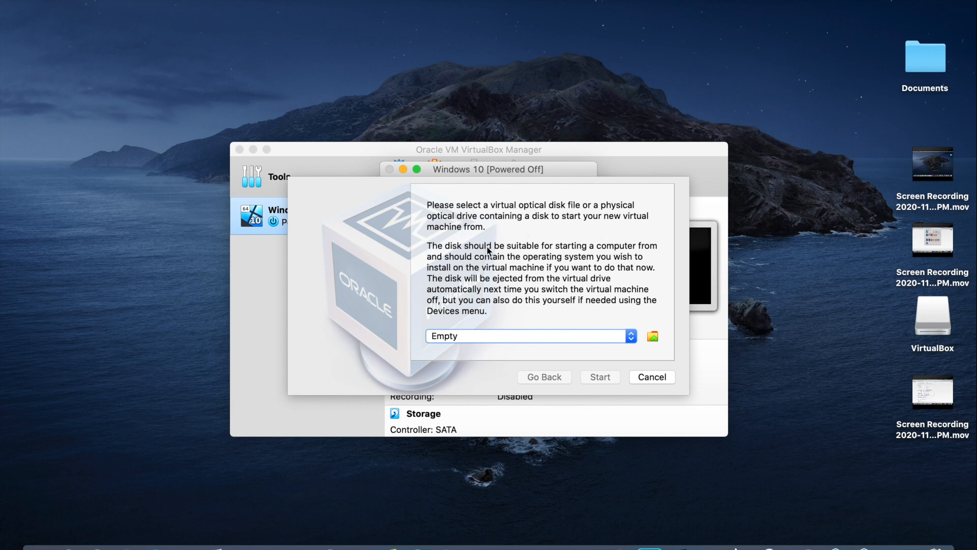
click(652, 337)
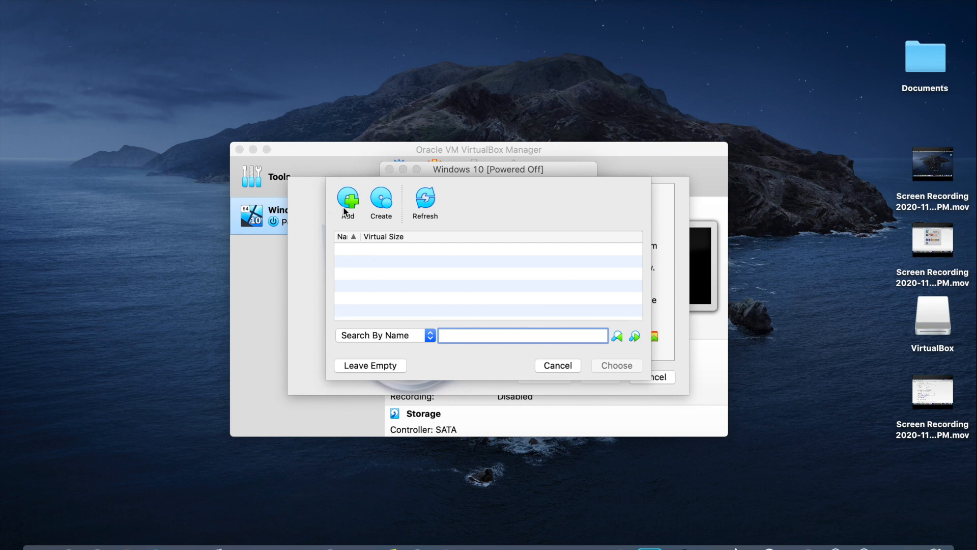
click(348, 203)
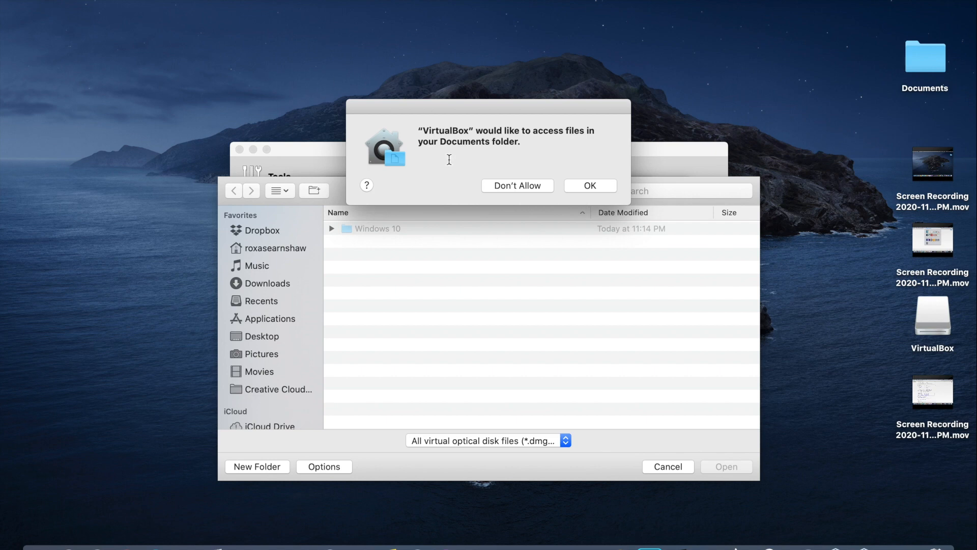
click(585, 185)
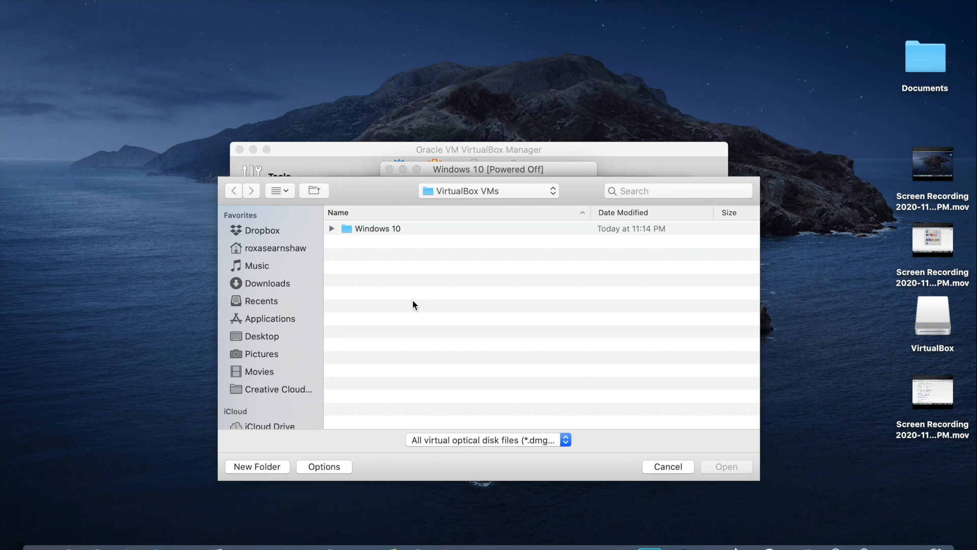
click(567, 443)
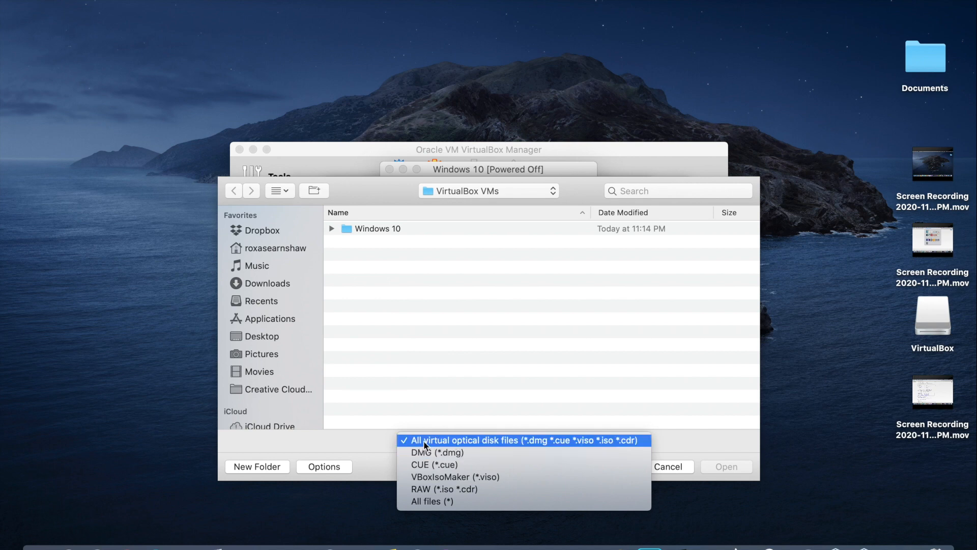
click(545, 441)
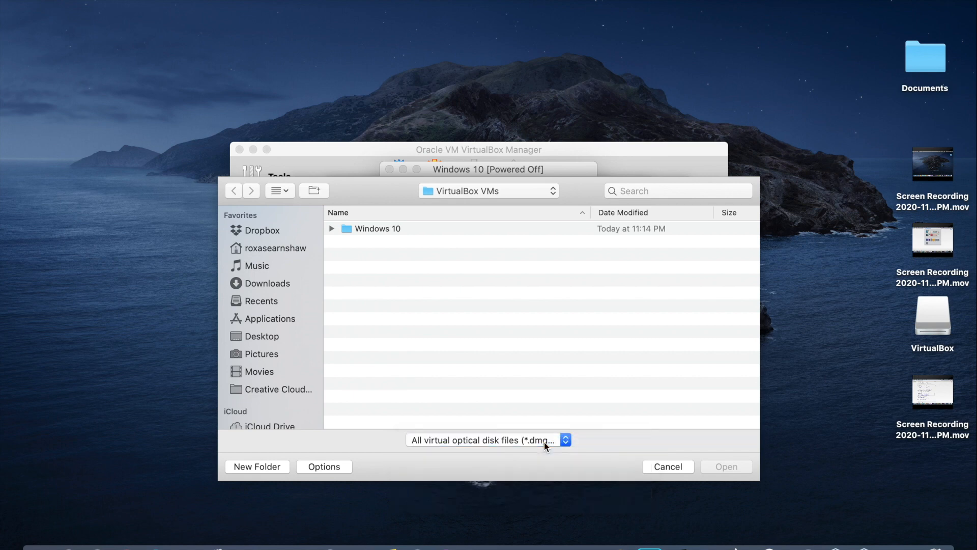
Step: Pick Win10_20H2_English_x64.iso from Downloads as the start-up disk and start the machine
click(273, 284)
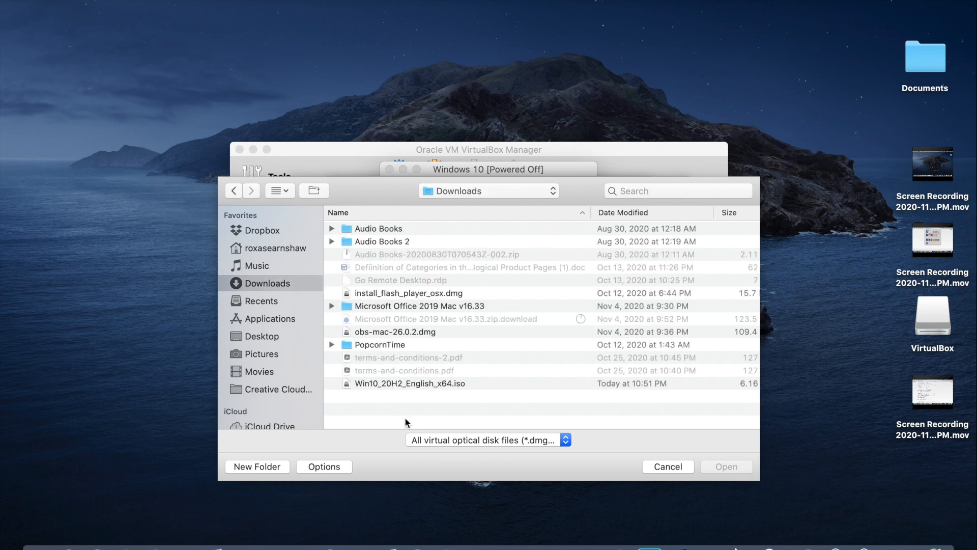
click(434, 384)
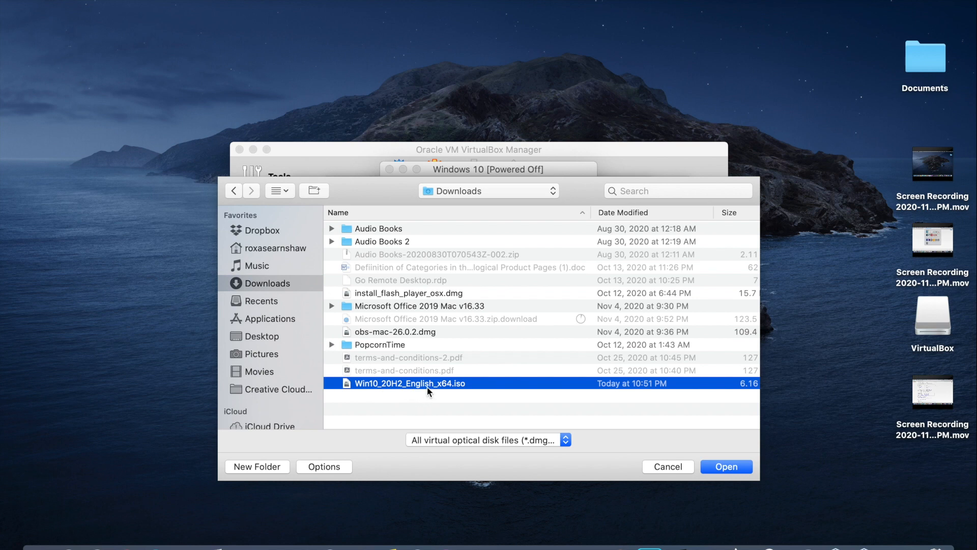
click(733, 470)
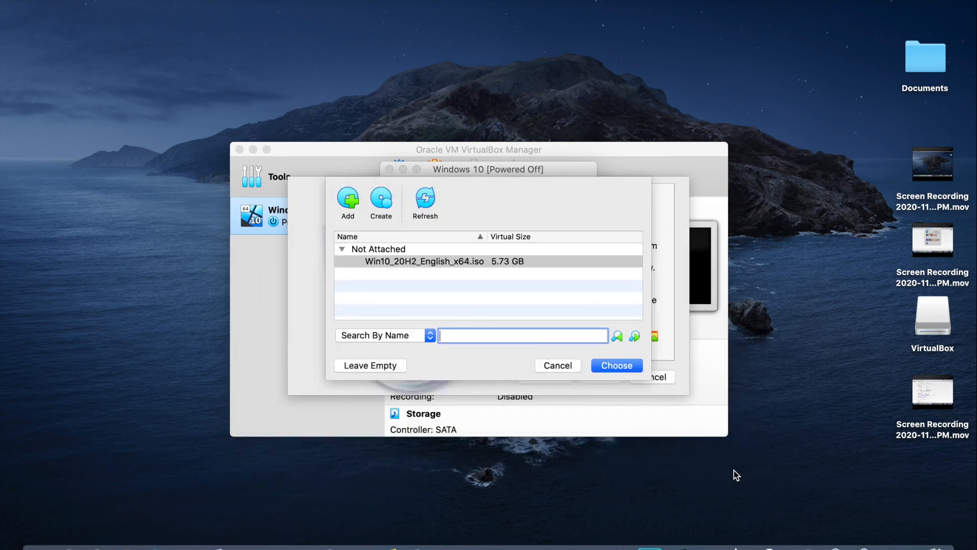
click(631, 371)
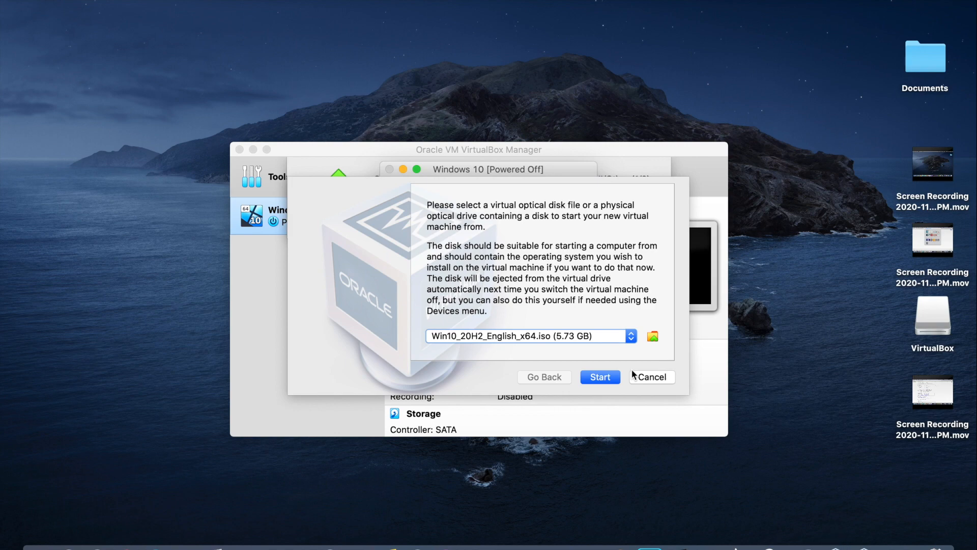
click(603, 377)
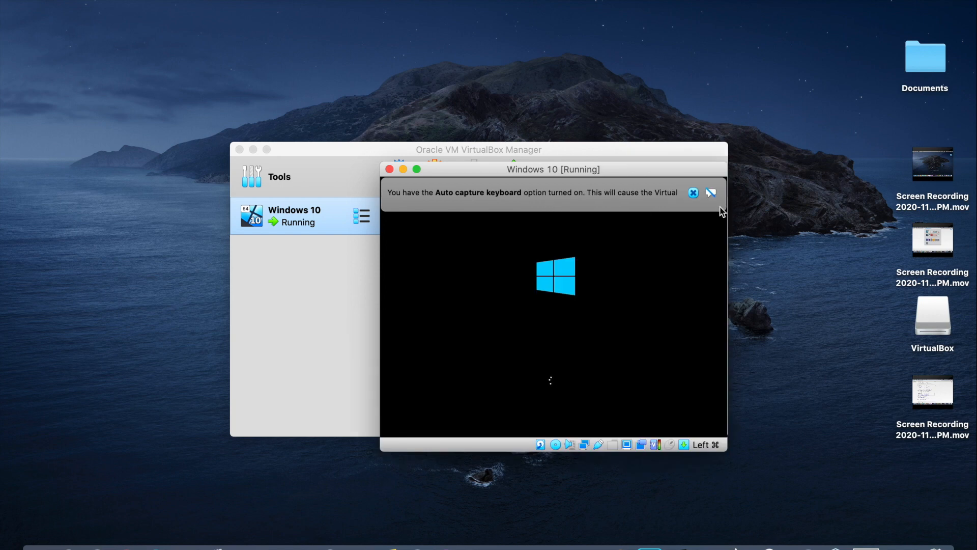
Step: Dismiss the keyboard auto-capture and mouse pointer integration notices in the VM window
click(711, 194)
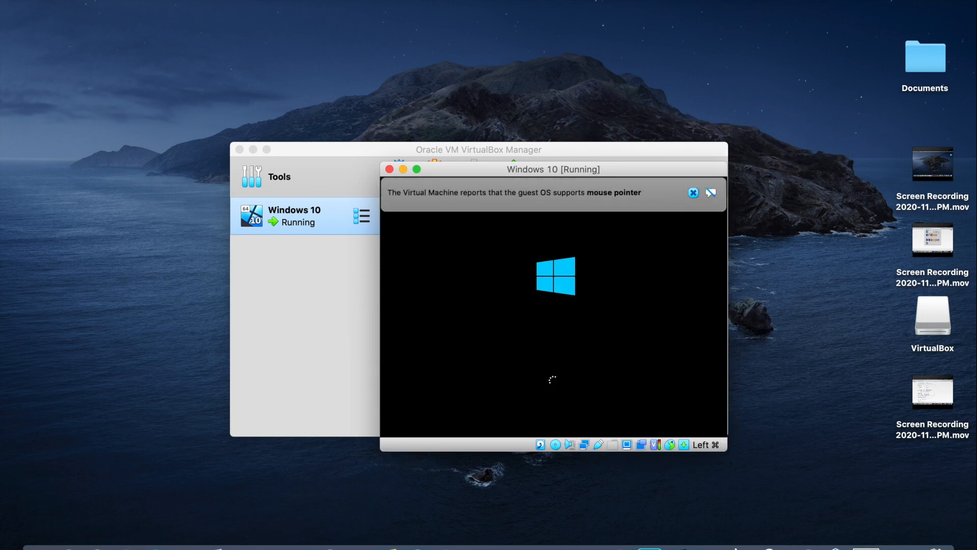
mouse_move(586, 194)
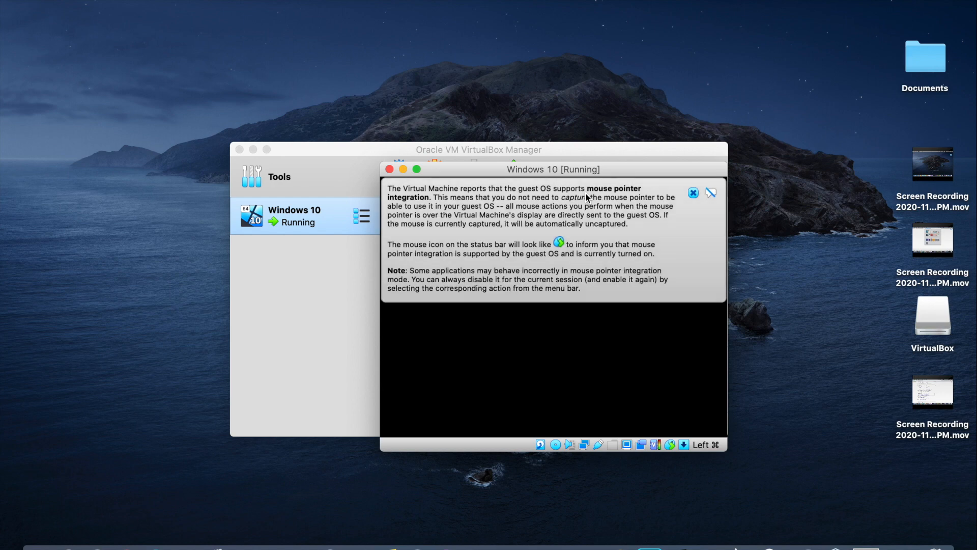
click(695, 194)
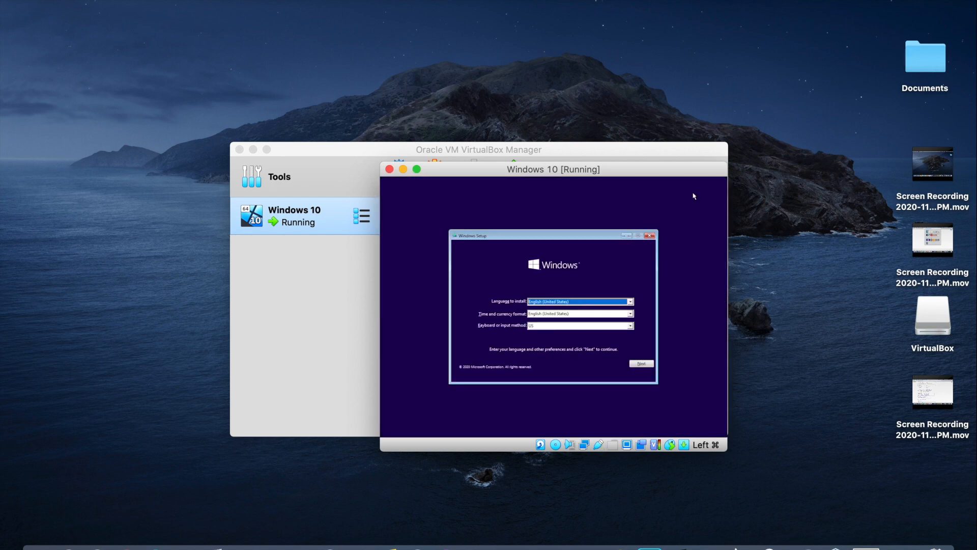
Step: Switch the VM to full screen, keep default language settings, and start installing Windows
click(417, 169)
click(584, 323)
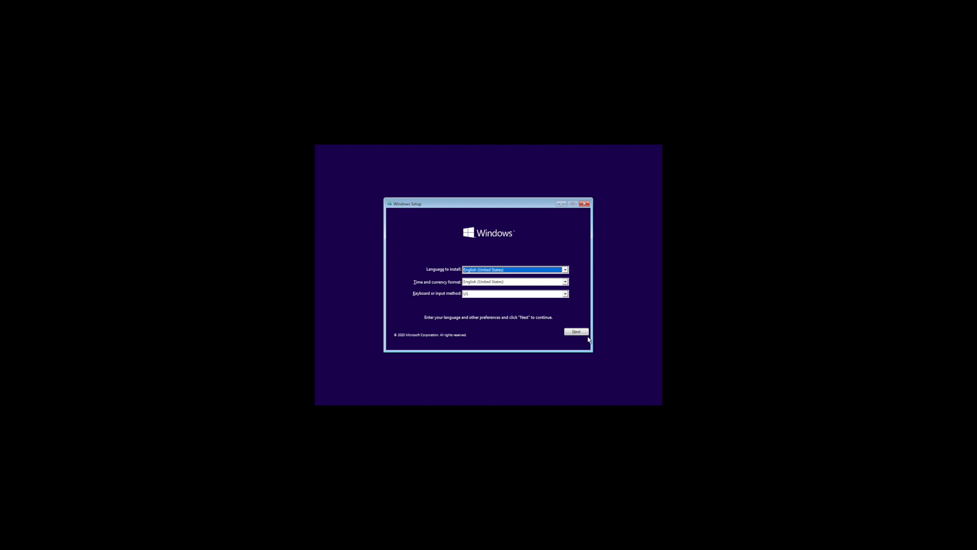
click(579, 333)
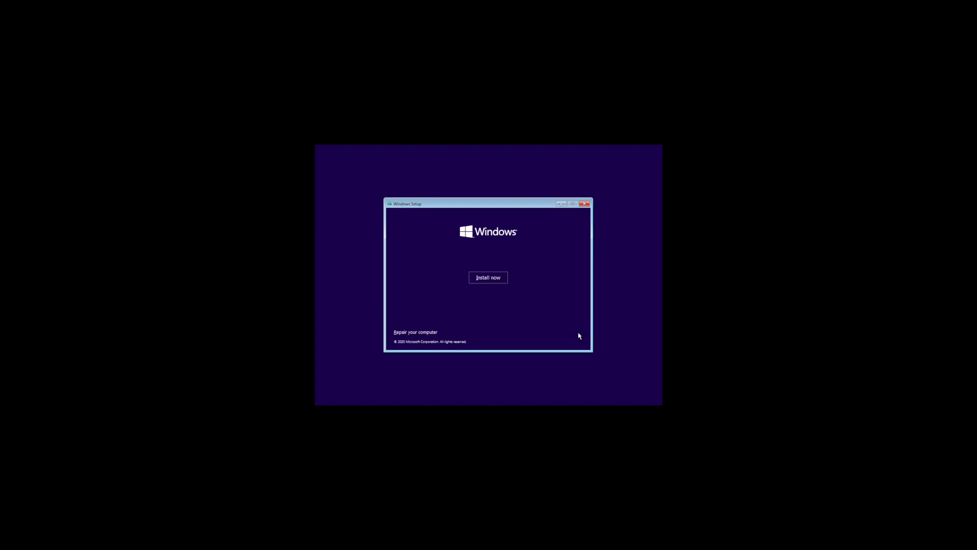
click(485, 279)
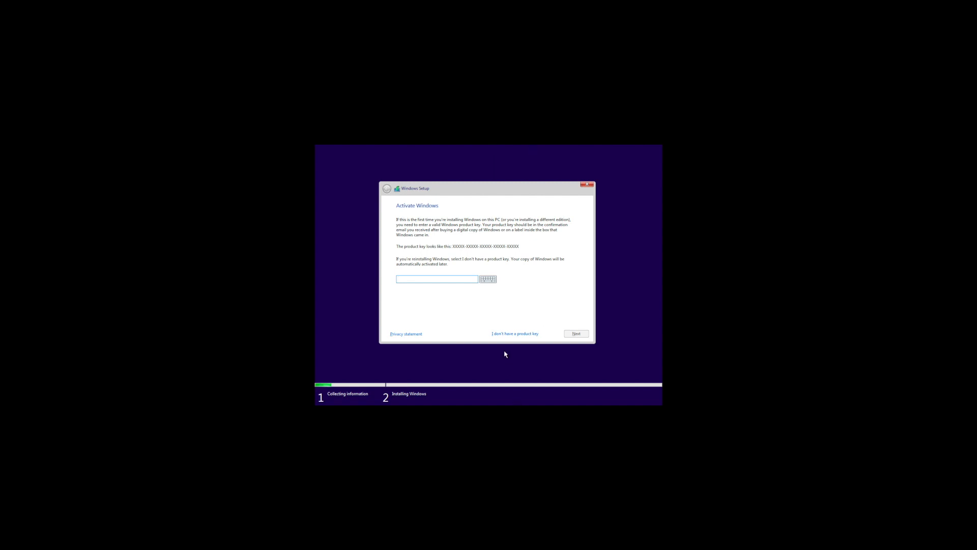
Step: Skip the product key, pick Windows 10 Home, and accept the license terms
click(515, 334)
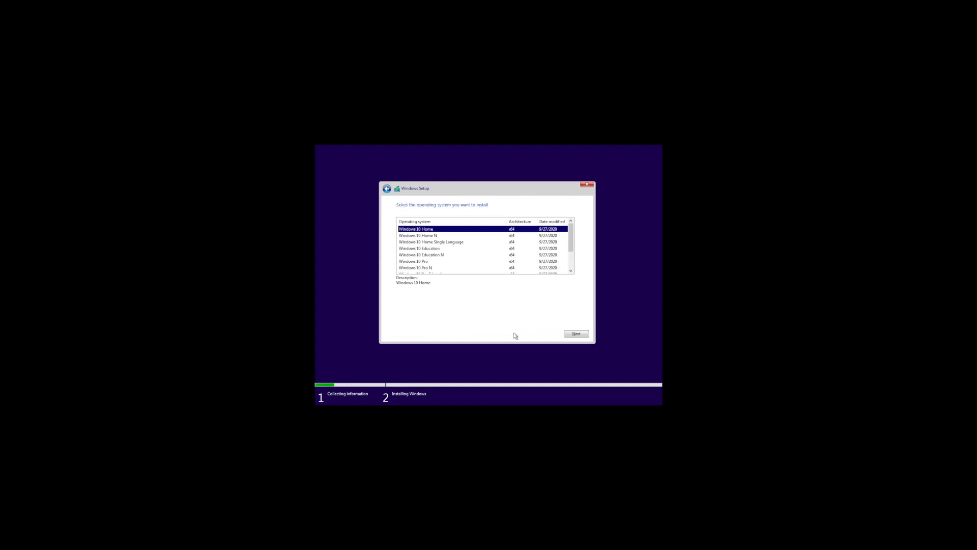
click(576, 333)
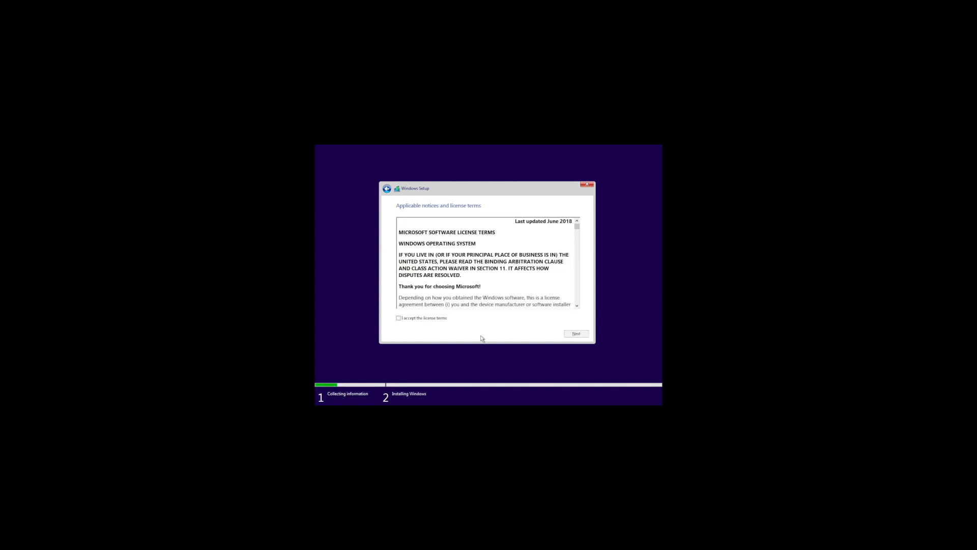
click(420, 318)
click(572, 334)
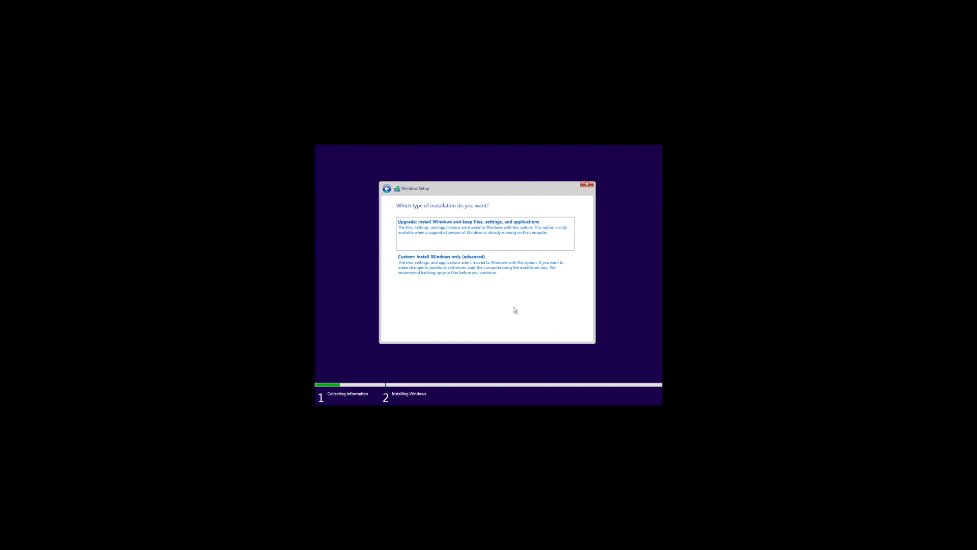
Step: Choose Custom install, create a 51200 MB partition on Drive 0, and install onto it
click(443, 274)
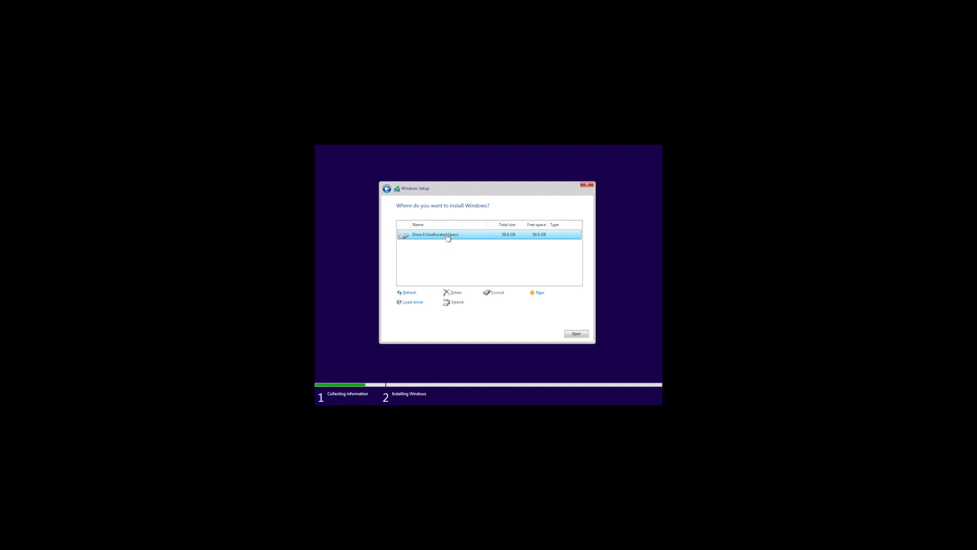
click(542, 294)
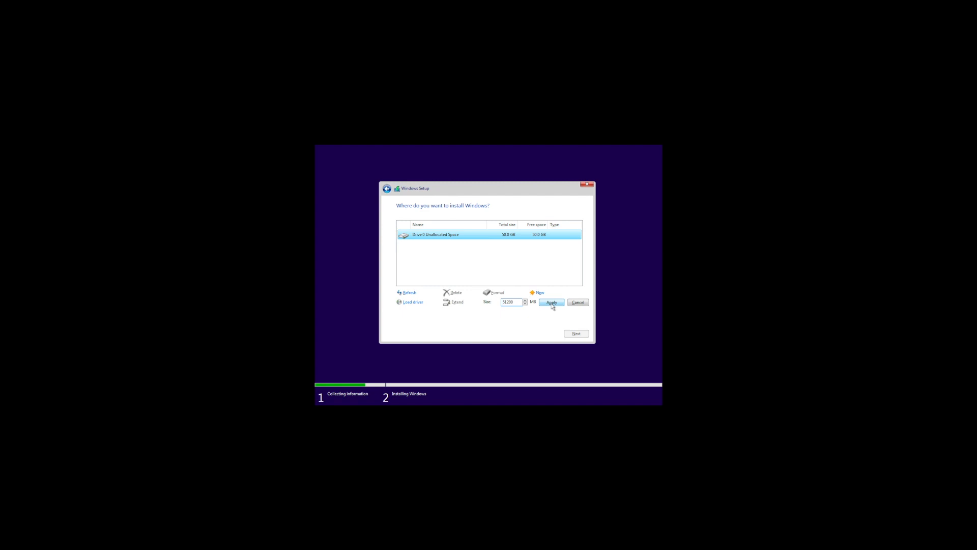
click(552, 304)
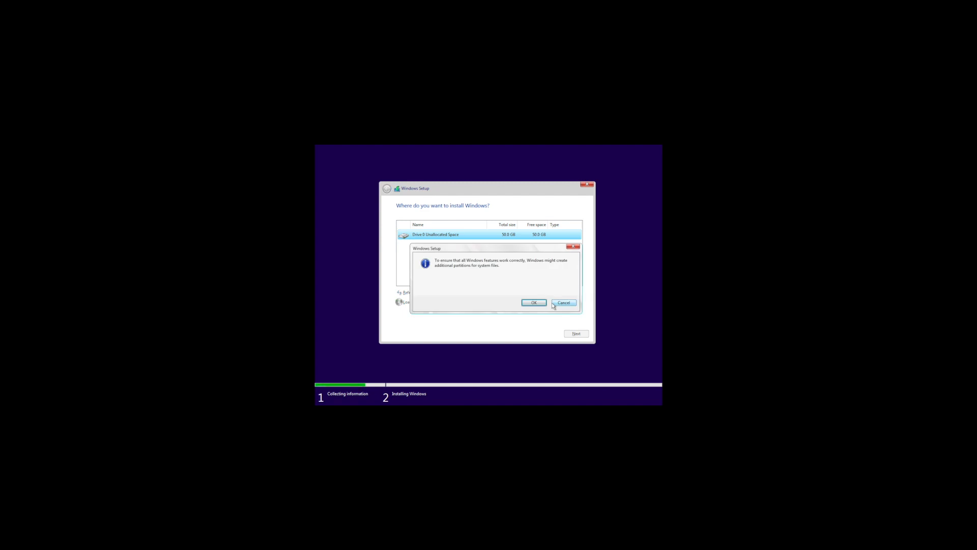
click(532, 303)
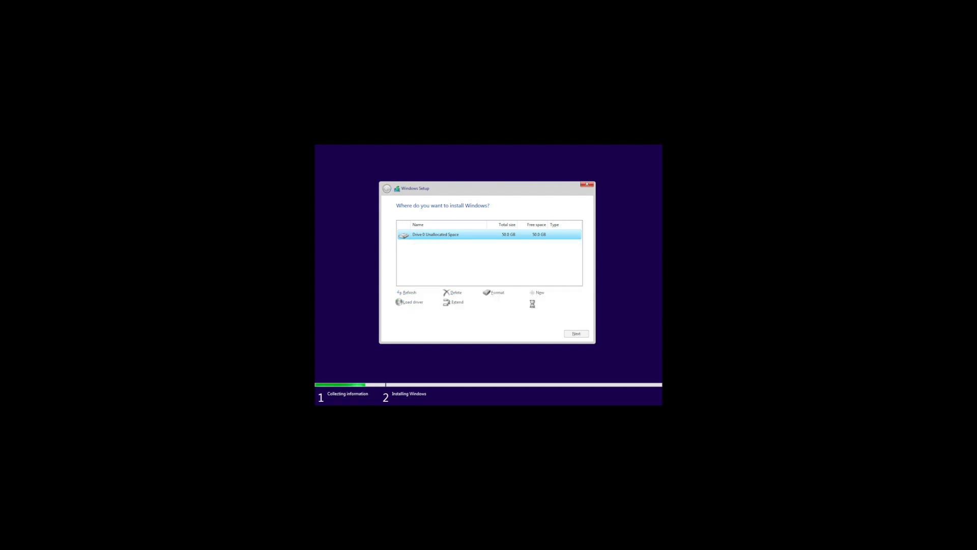
click(576, 333)
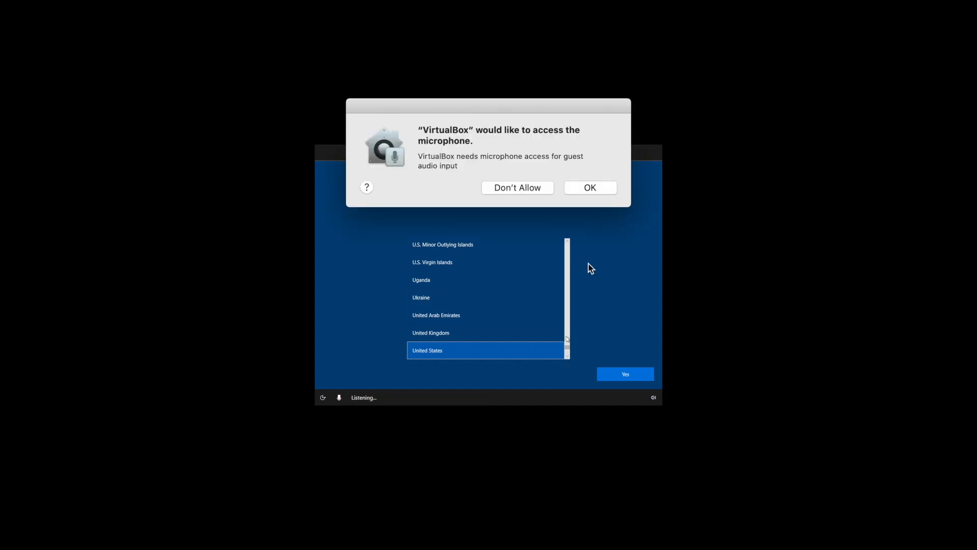
Step: Dismiss the macOS microphone request and set the Windows region to Canada
click(600, 189)
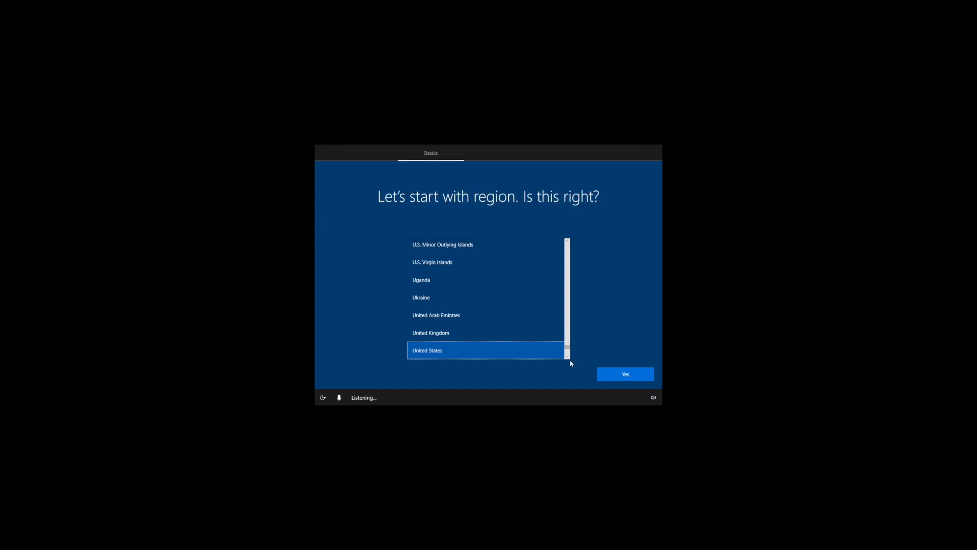
click(561, 333)
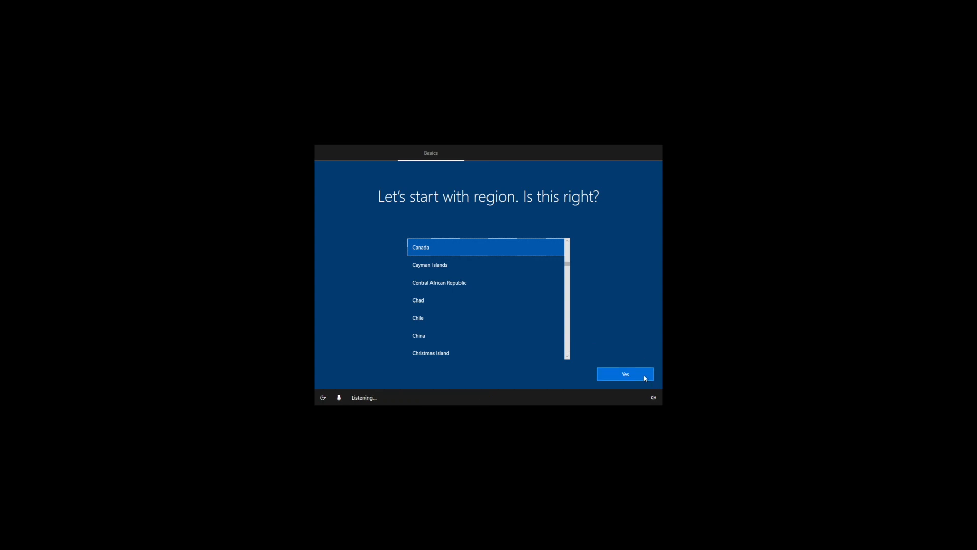
click(645, 378)
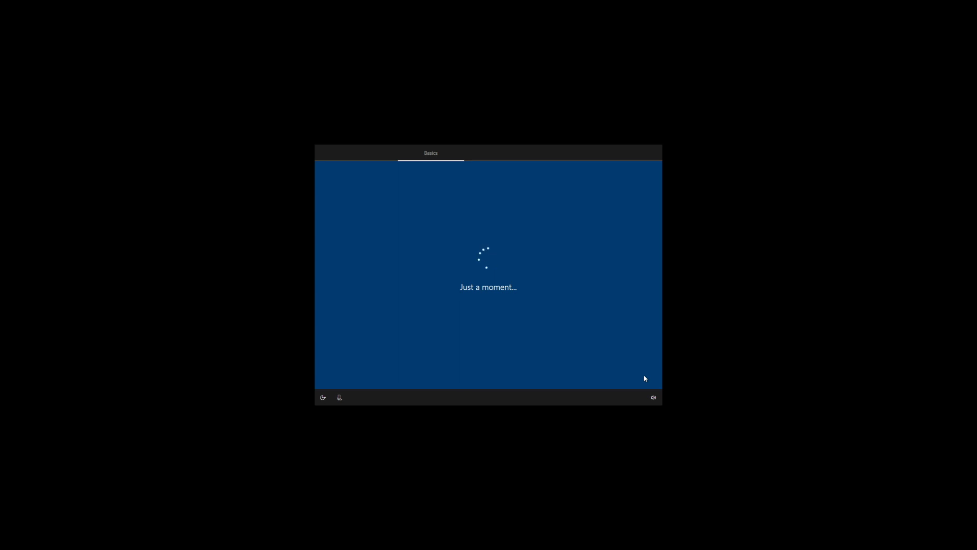
Step: Reposition the VirtualBox Manager window, then accept the US keyboard layout without a second layout
key(ctrl+Left)
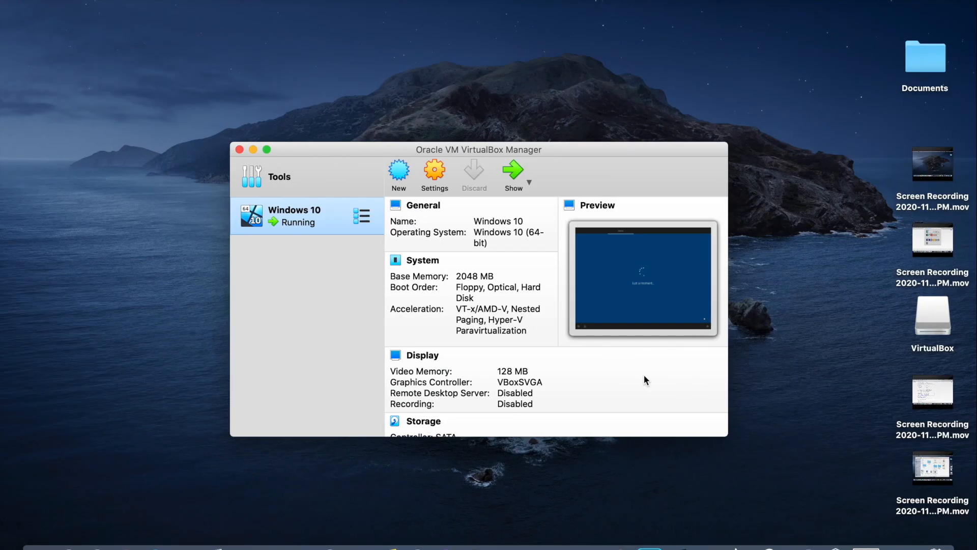
drag(582, 153, 572, 131)
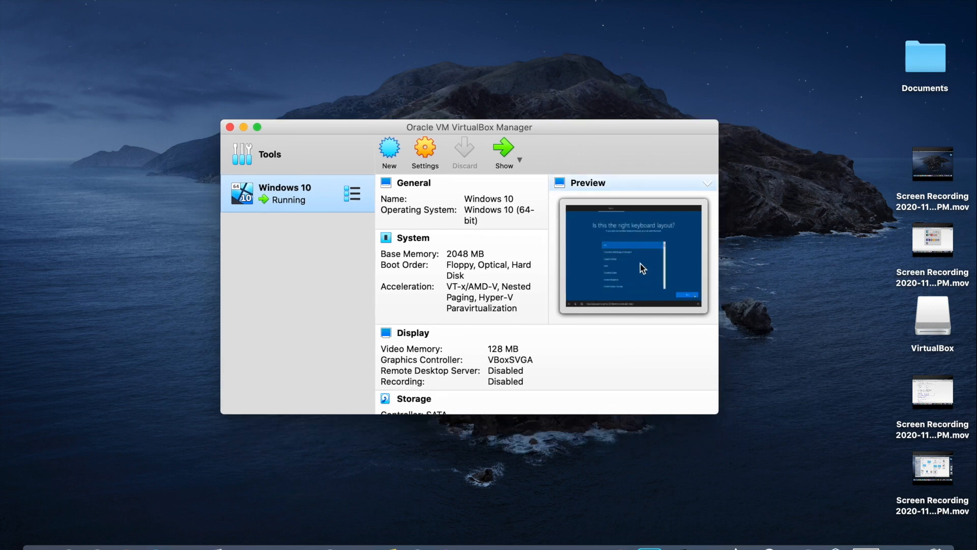
key(ctrl+Right)
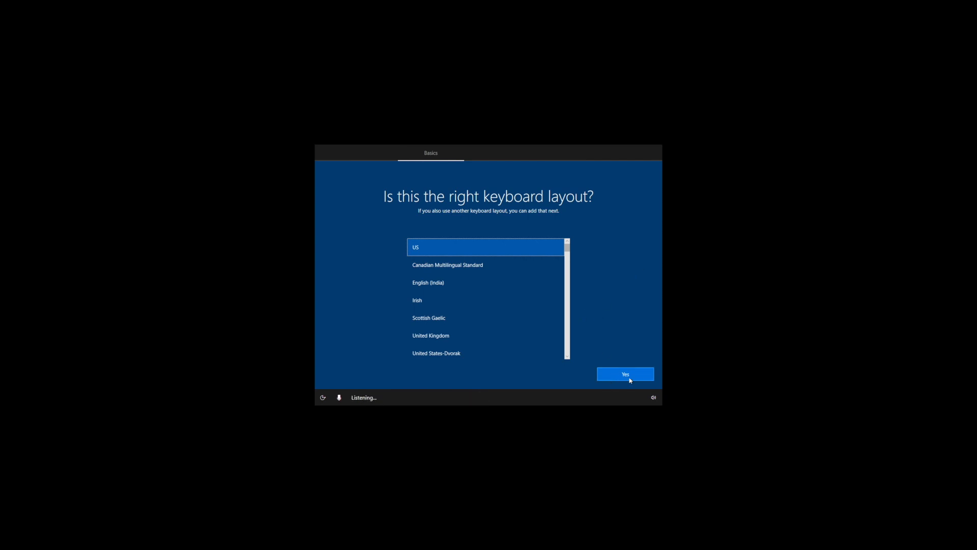
click(611, 381)
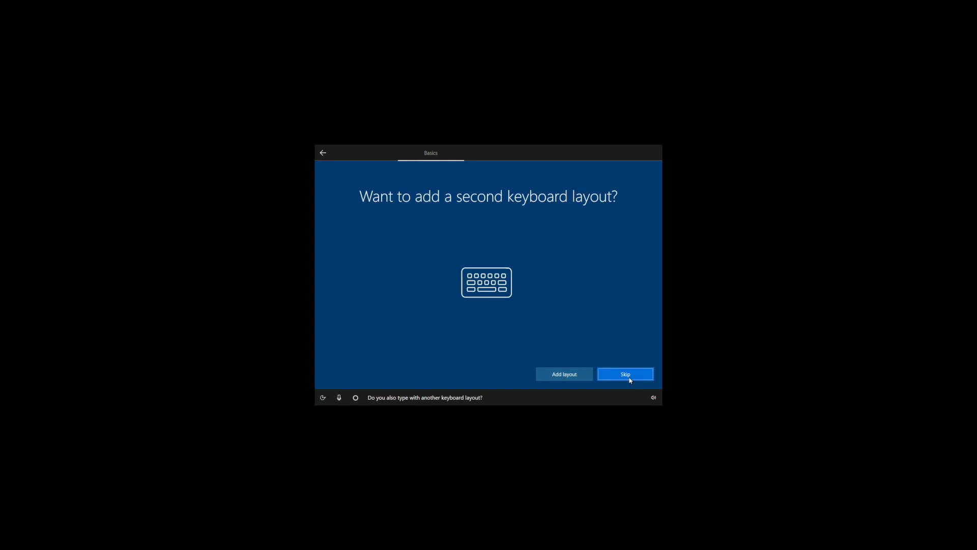
click(630, 379)
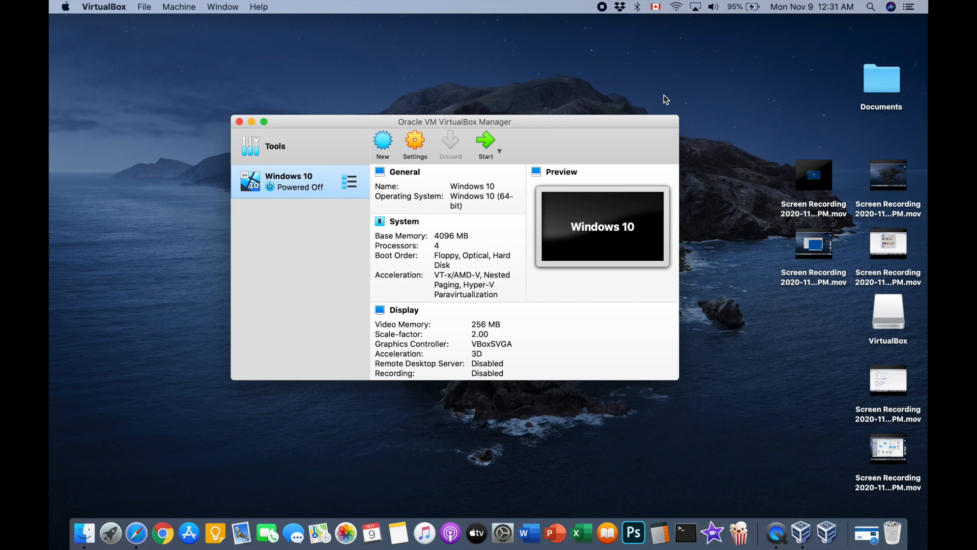
Step: Open the Windows 10 VM's Settings at the System page showing 4096 MB base memory
click(418, 143)
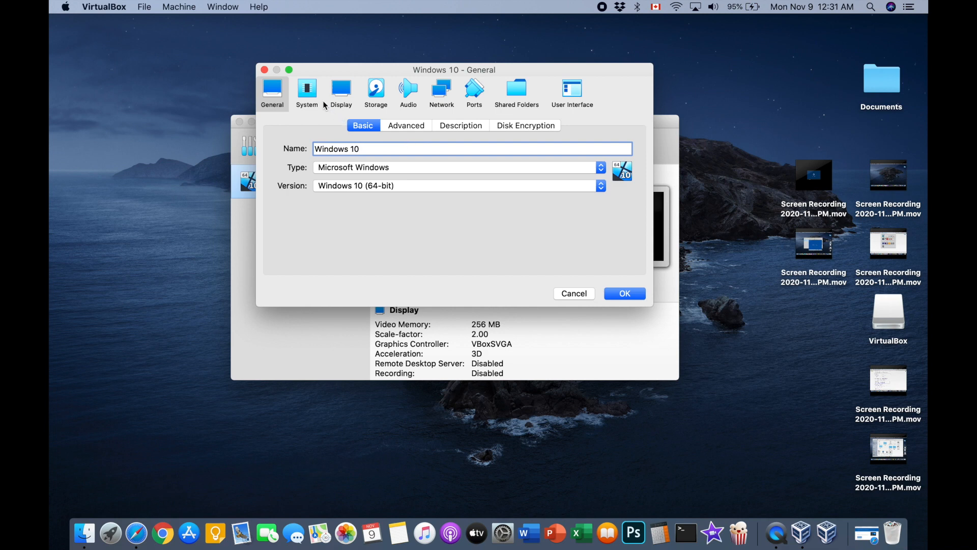
click(318, 94)
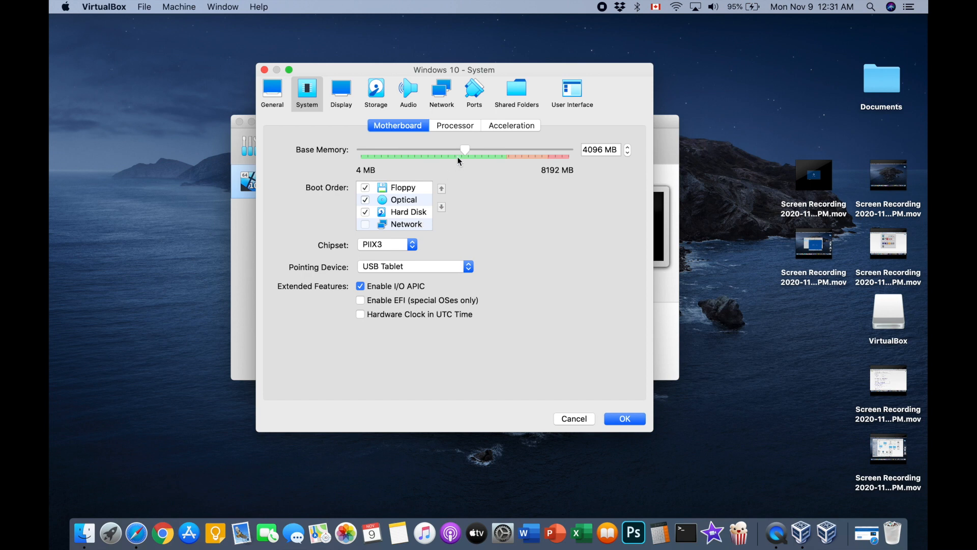
Step: Review the System Processor tab (4 CPUs) and the Acceleration tab
click(461, 126)
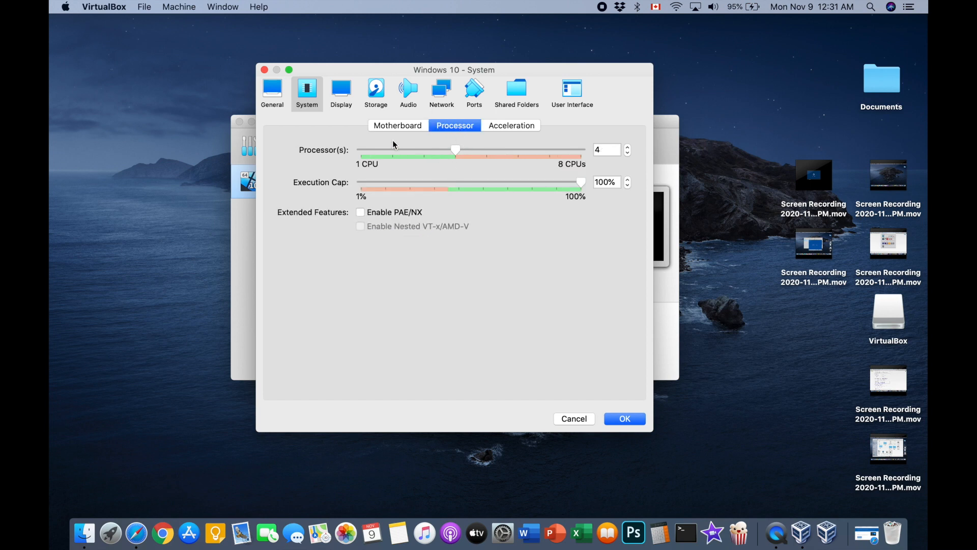
click(607, 149)
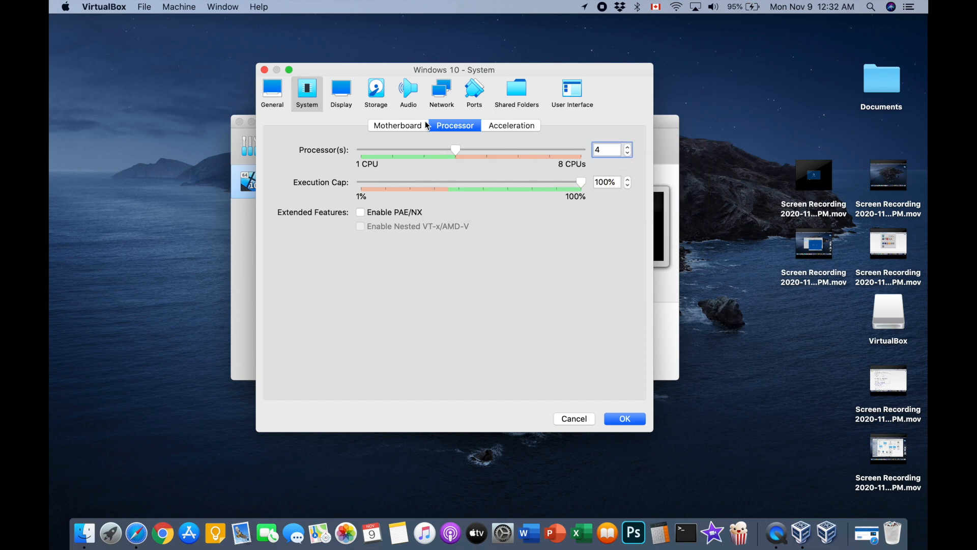
click(502, 128)
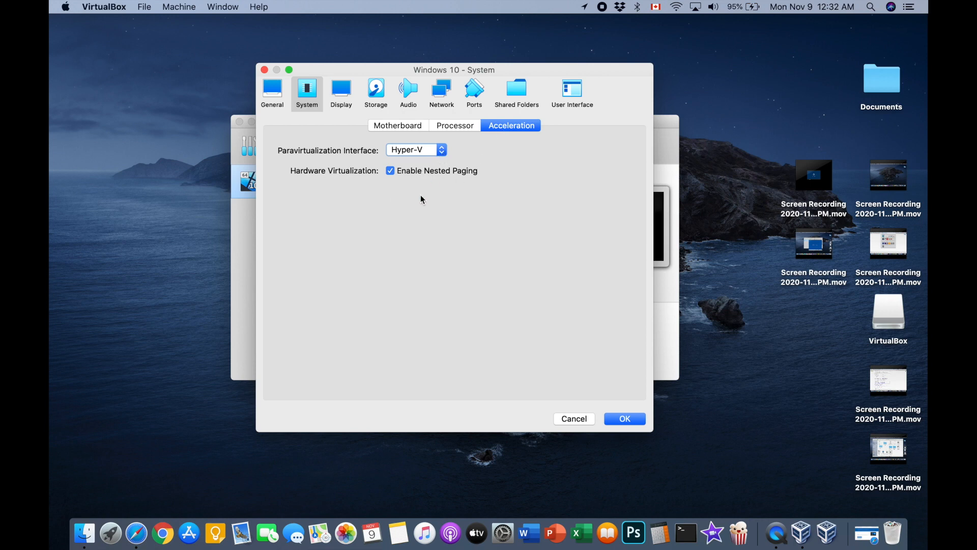
Step: Drag the Display scale factor from 200% to 100%, then review the Storage settings
click(341, 92)
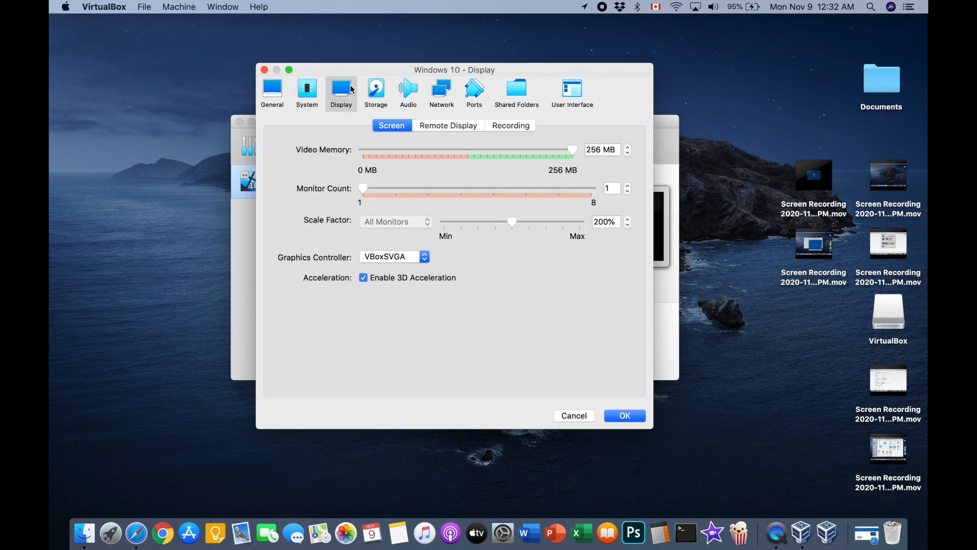
click(444, 222)
drag(447, 224, 423, 222)
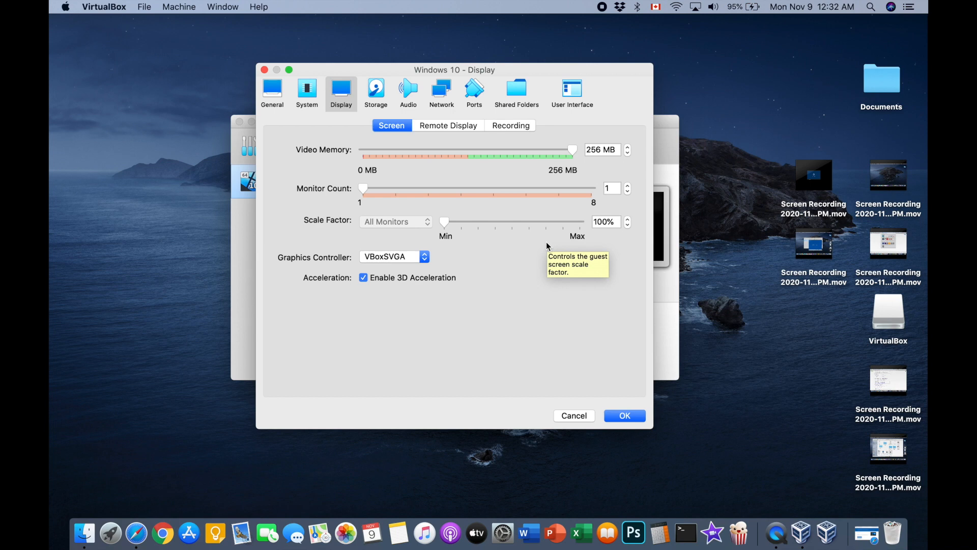
click(388, 99)
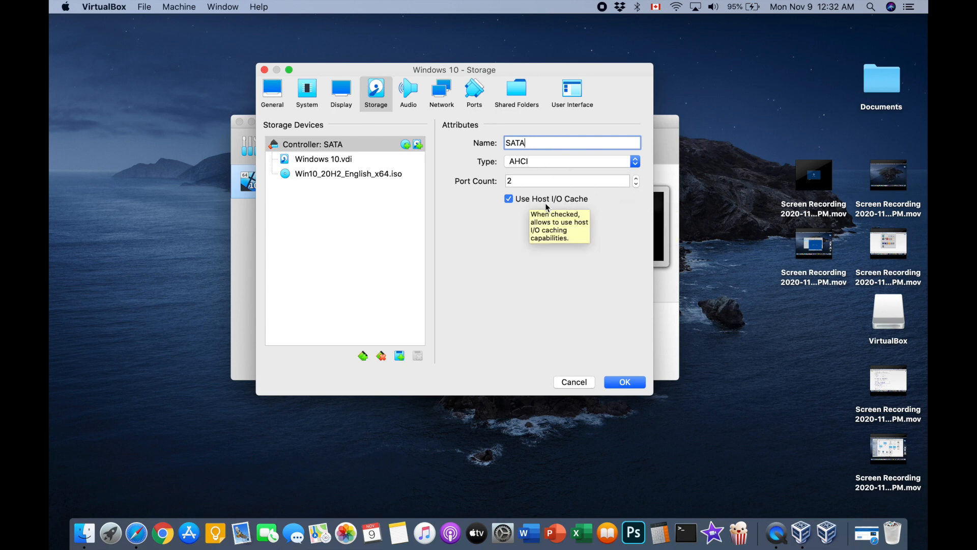
Step: Save the Windows 10 VM settings with OK and start the machine
click(636, 385)
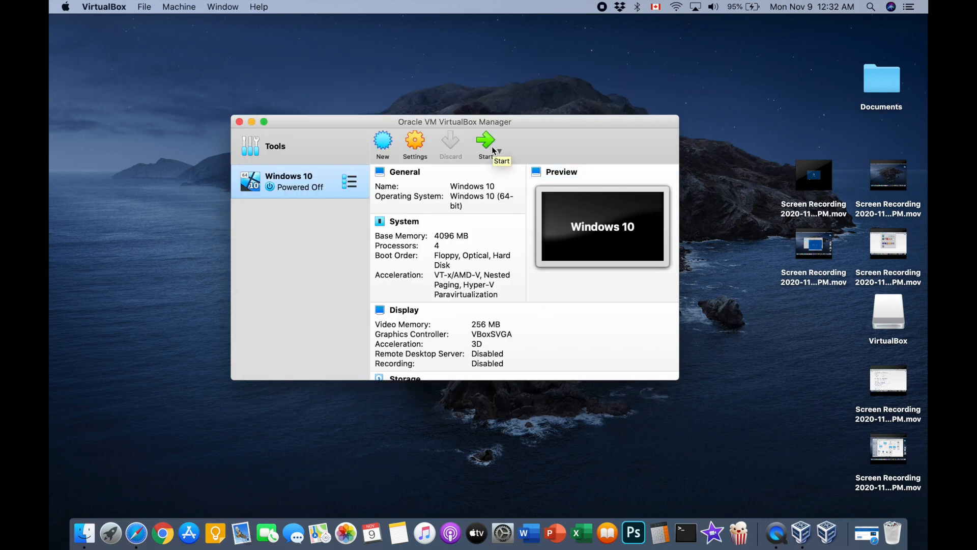
click(486, 143)
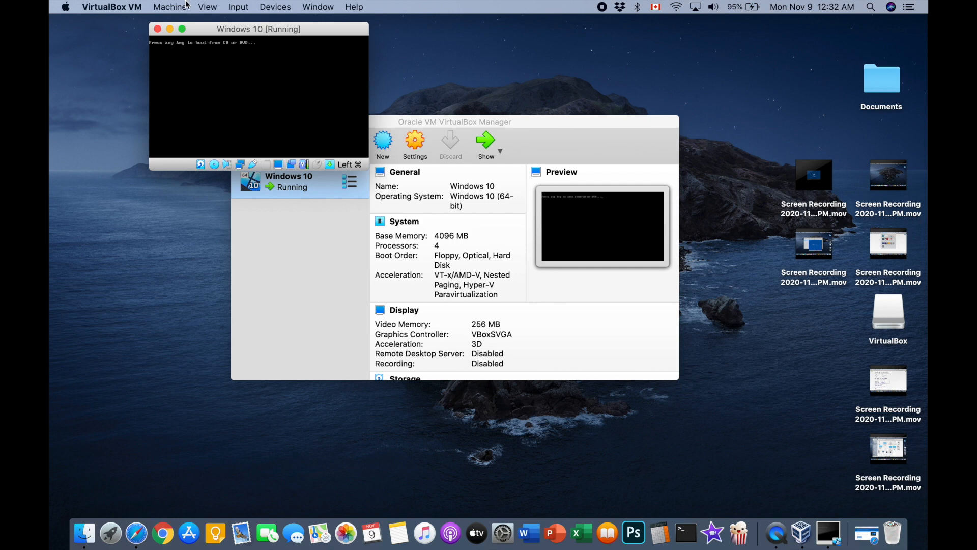
Step: Move the running VM window and scale its virtual screen to 200%
drag(220, 31, 293, 46)
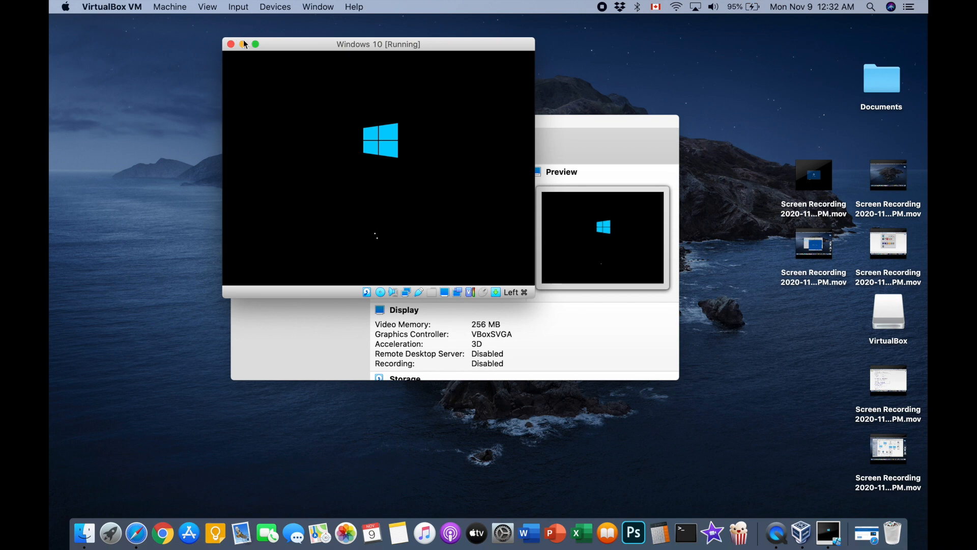
click(448, 297)
mouse_move(469, 334)
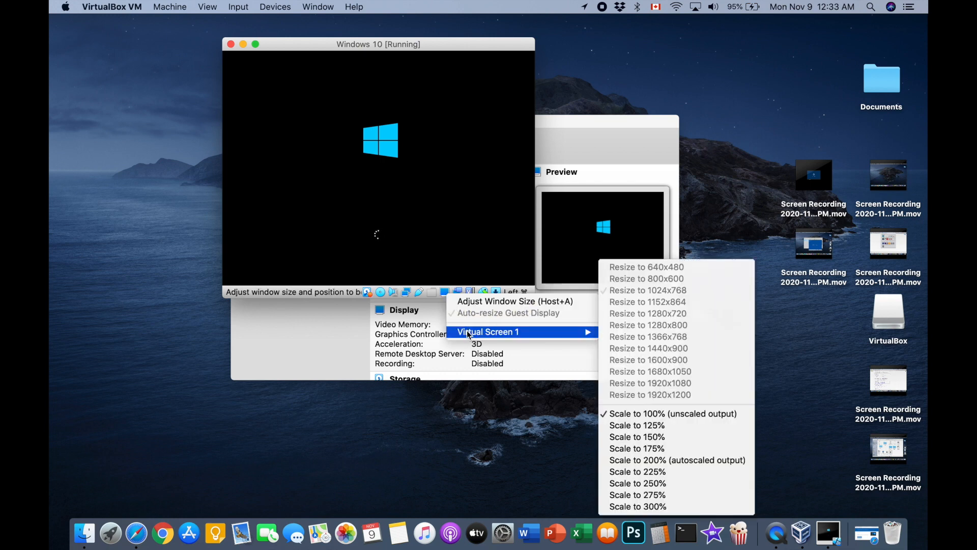
click(663, 459)
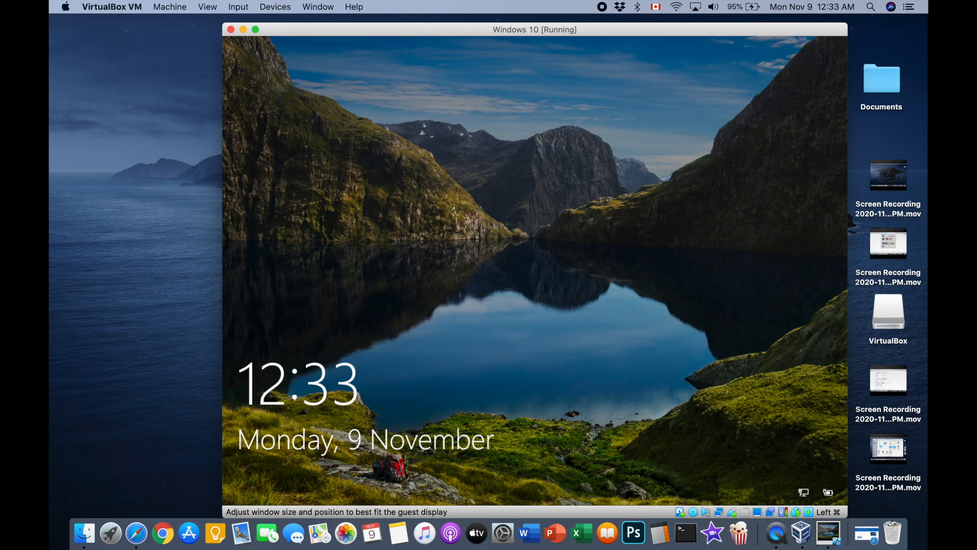
Step: Dismiss the Windows lock screen and sign in with the account PIN
click(447, 183)
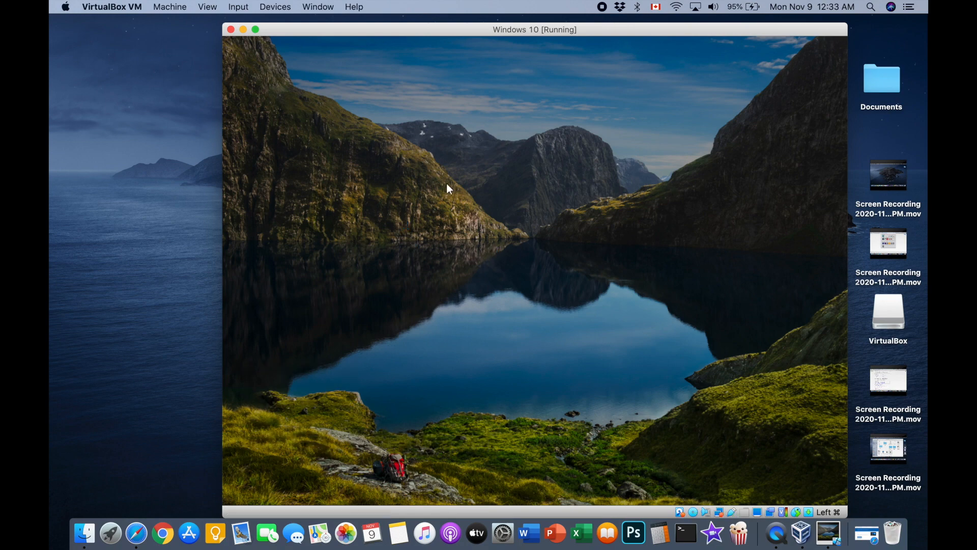
click(553, 263)
text(1234)
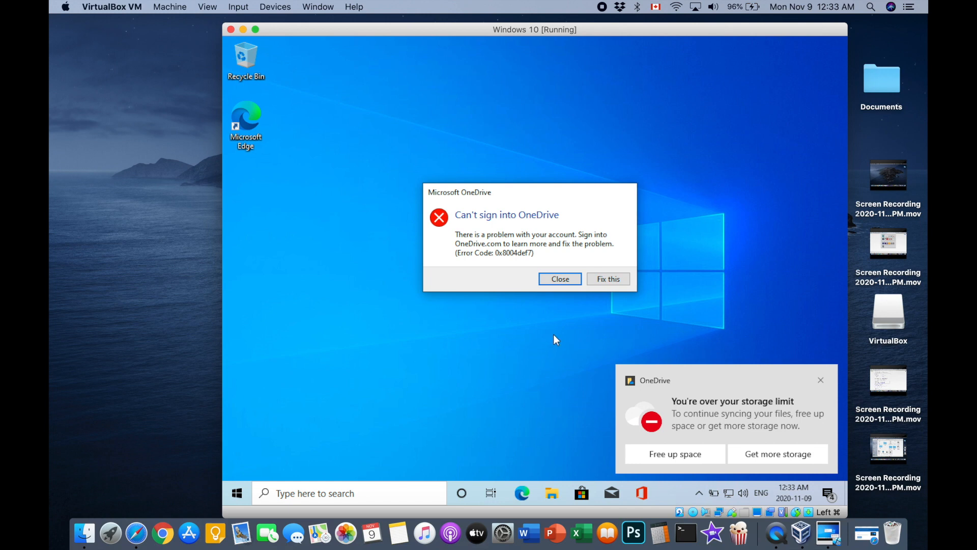
Step: Close the OneDrive error and notifications, and load microsoft.com in Edge by typing 'mic'
click(560, 280)
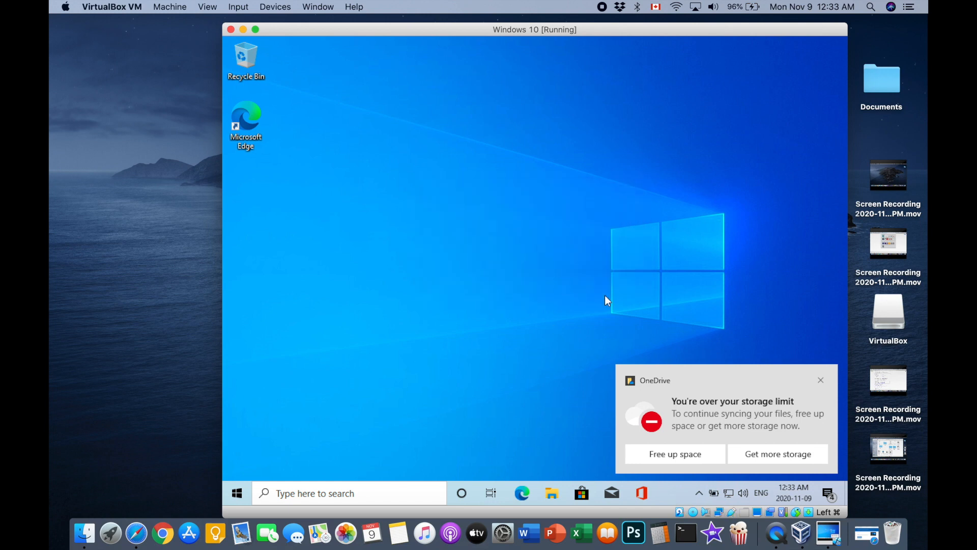
click(822, 381)
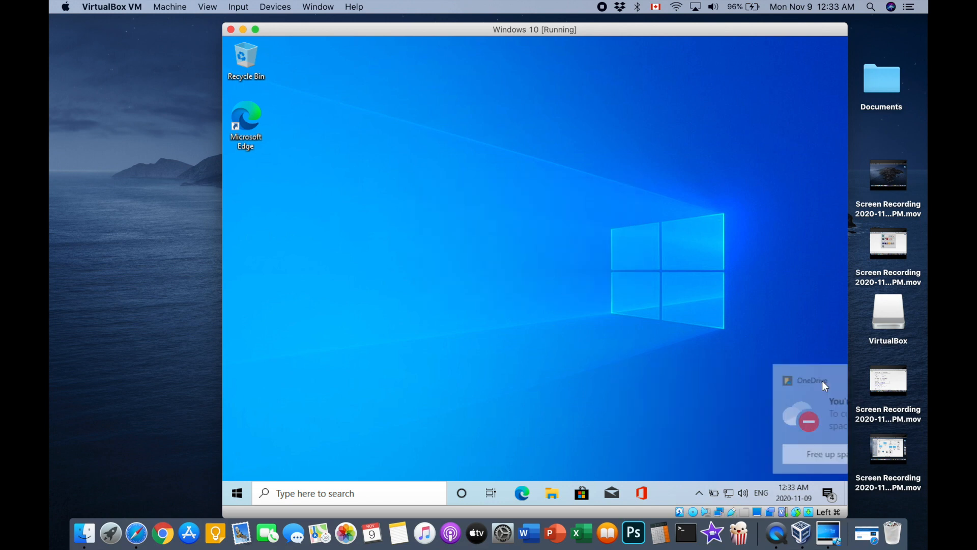
click(524, 500)
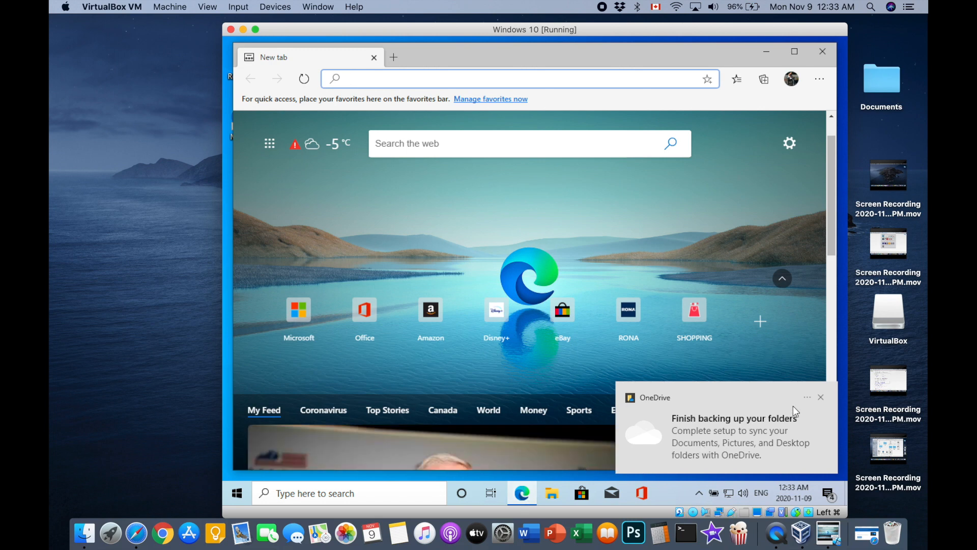
click(818, 398)
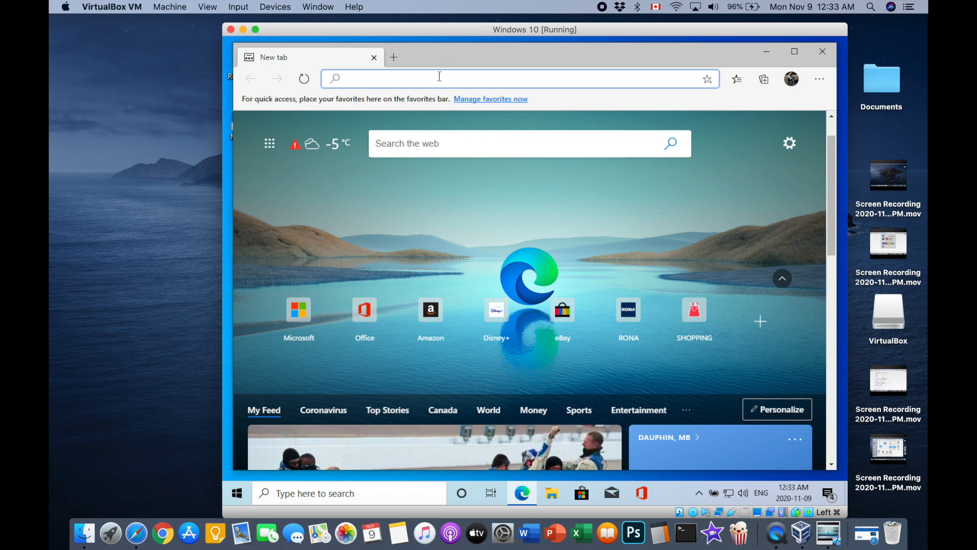
text(mic)
key(Return)
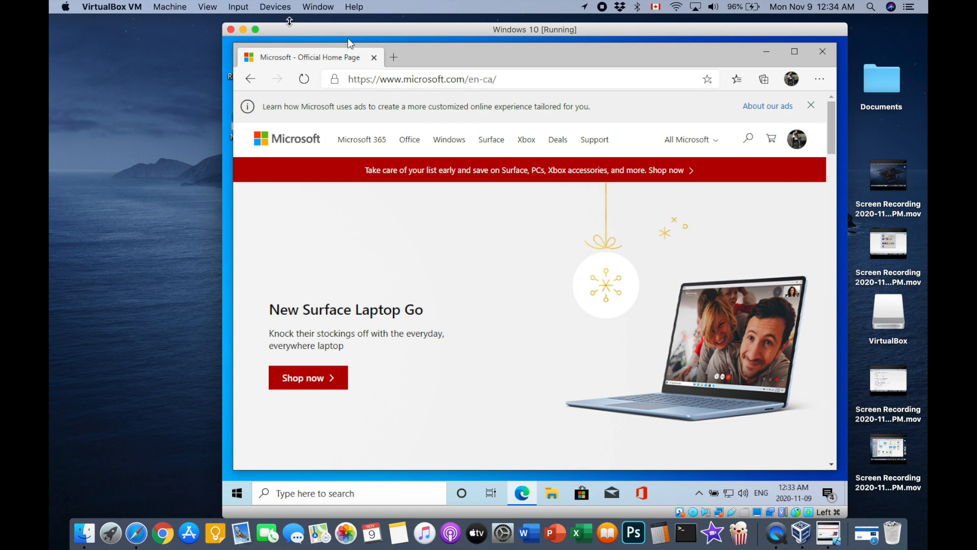
click(256, 30)
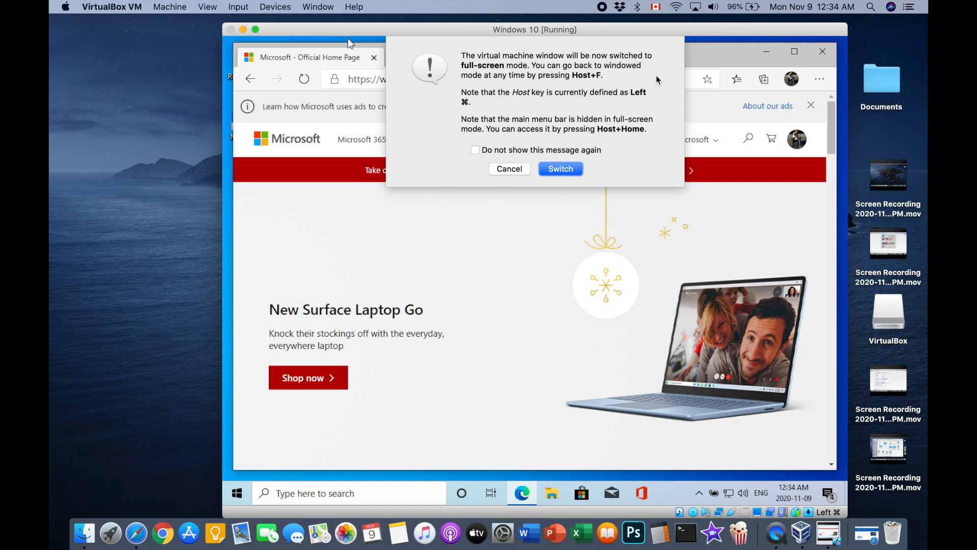
click(560, 169)
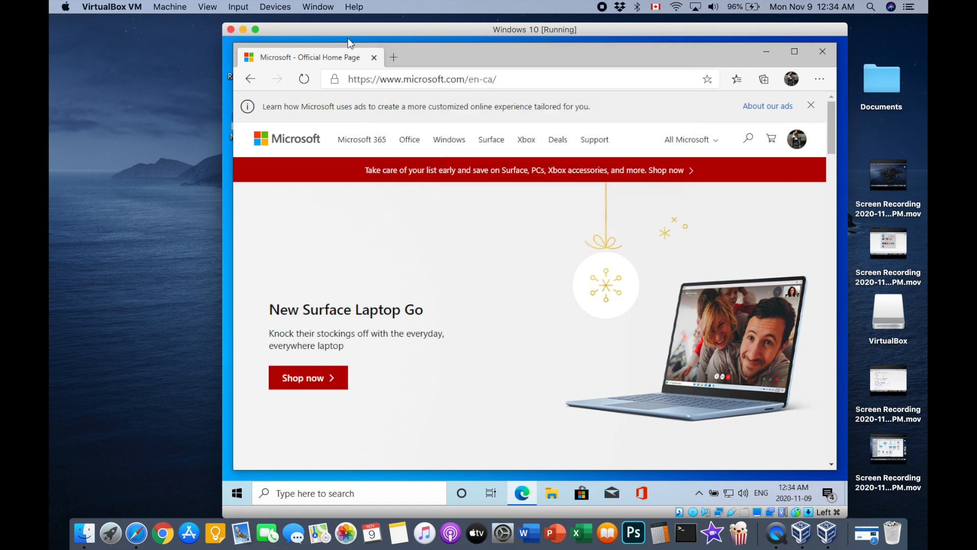
key(super+f)
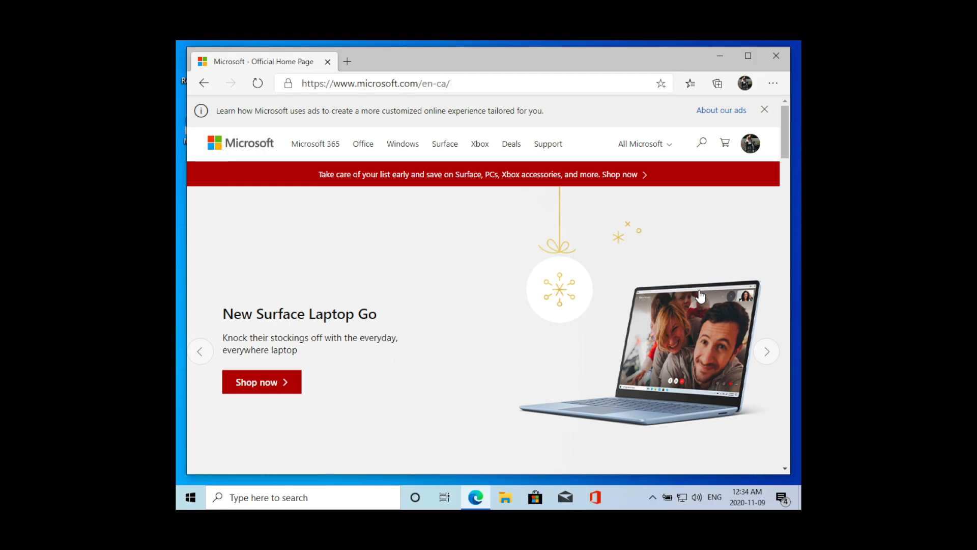
key(super+f)
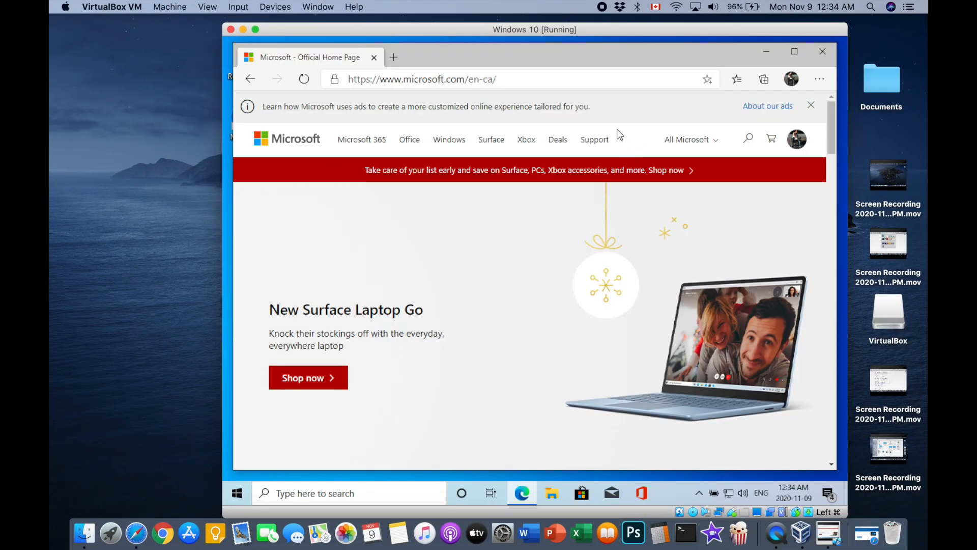
click(607, 80)
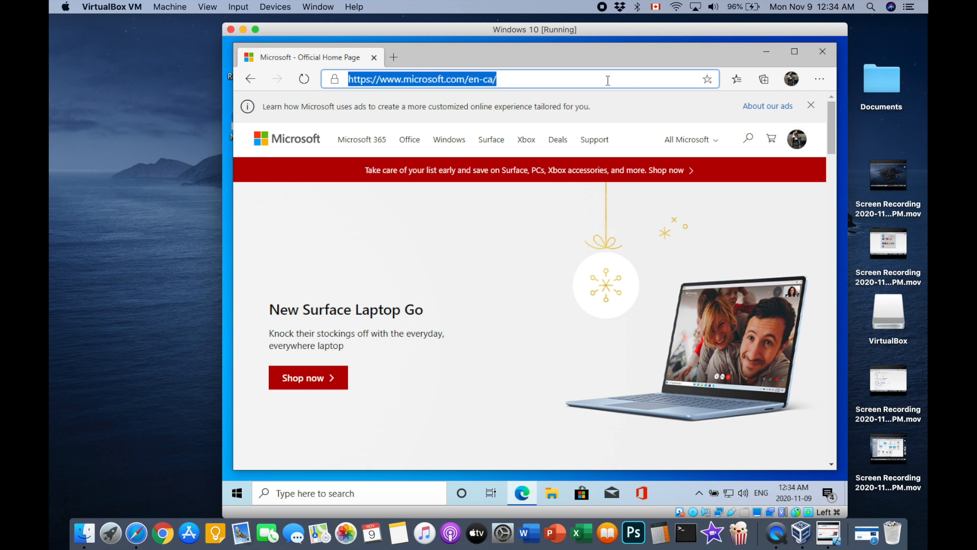
click(582, 494)
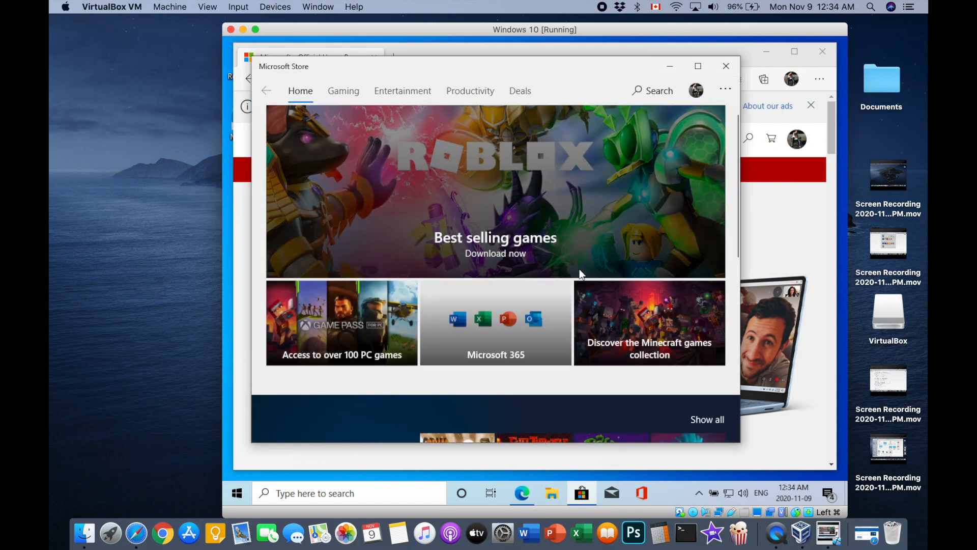
scroll(579, 269, down, 5)
scroll(579, 269, down, 15)
scroll(579, 268, up, 18)
scroll(580, 269, down, 18)
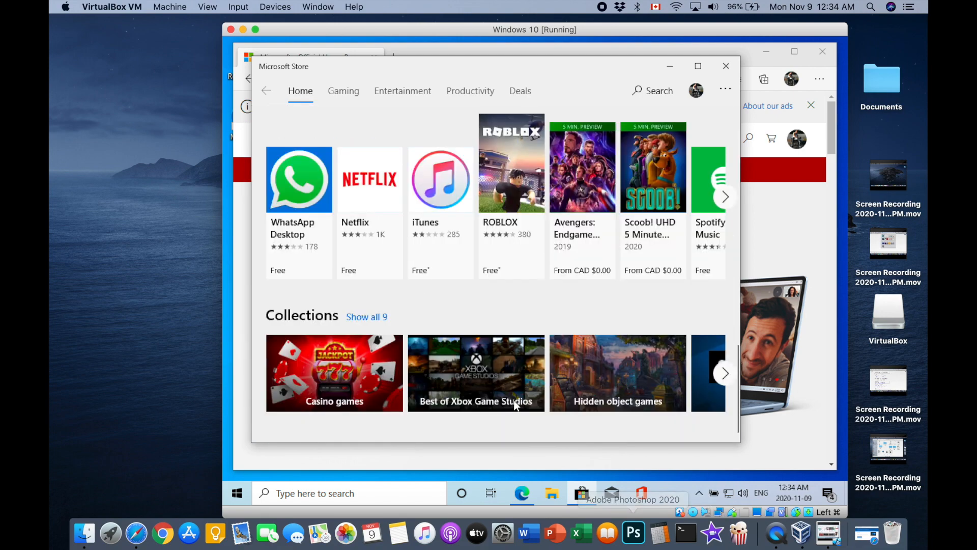
click(718, 71)
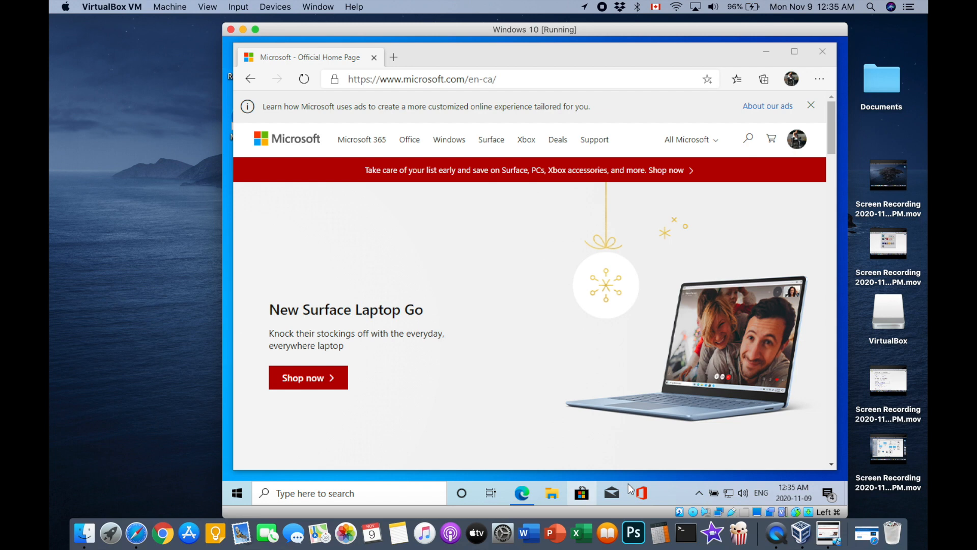
click(643, 492)
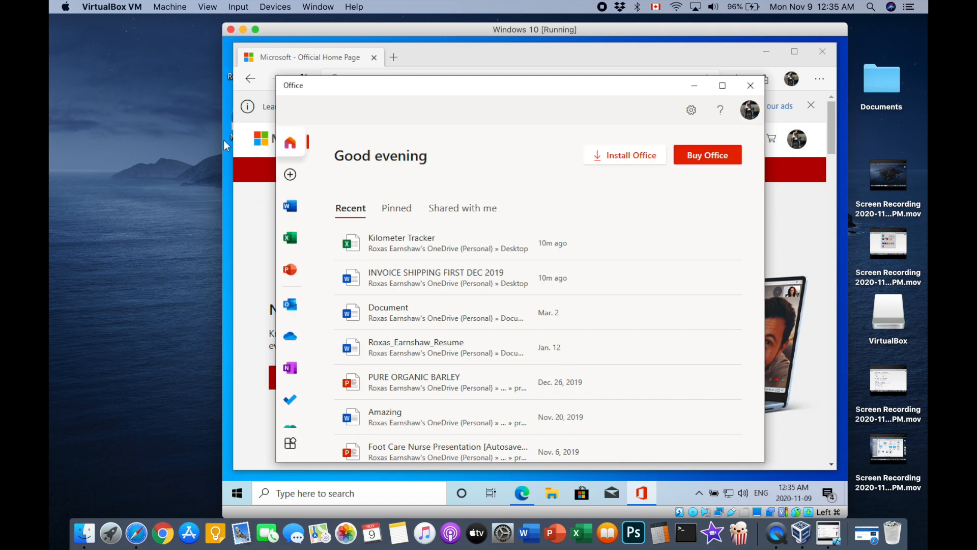
click(290, 278)
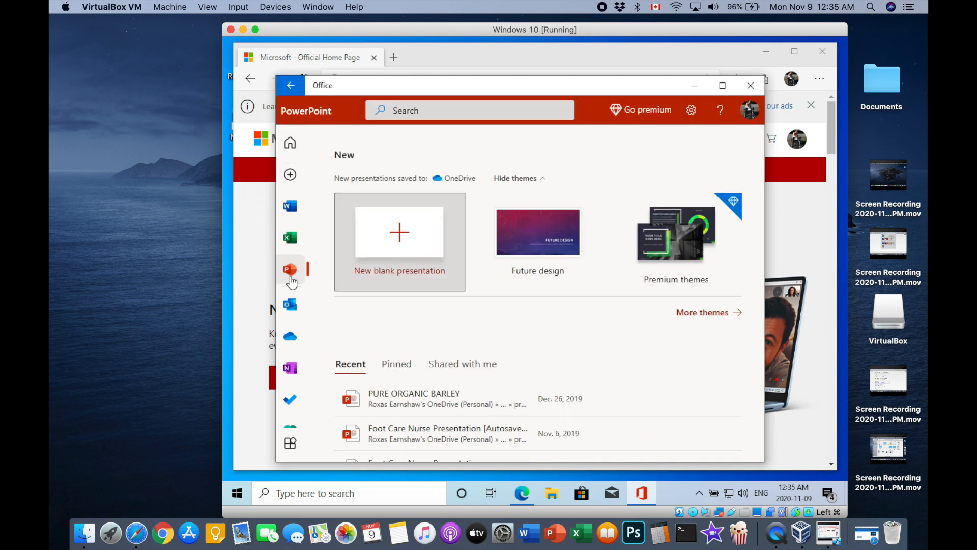
scroll(427, 407, down, 3)
scroll(427, 407, up, 3)
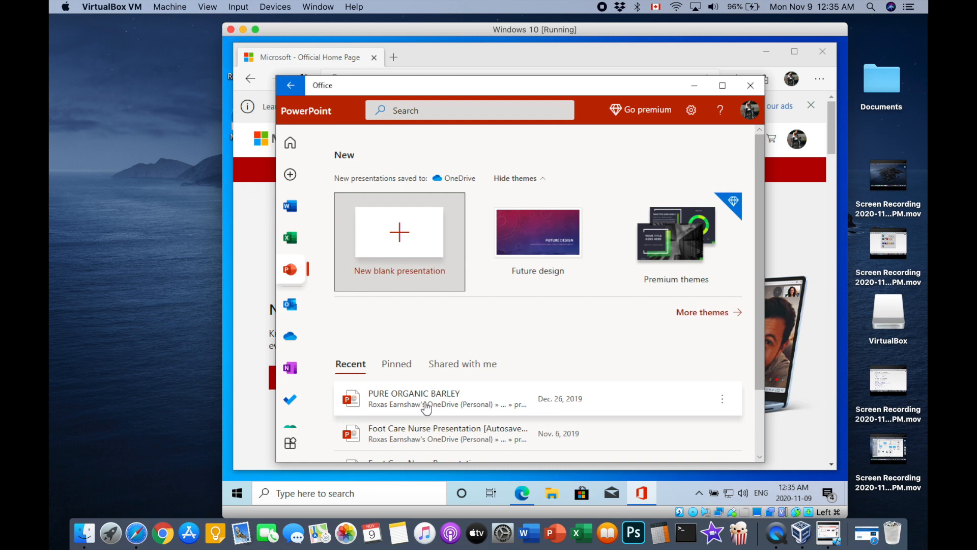
click(287, 233)
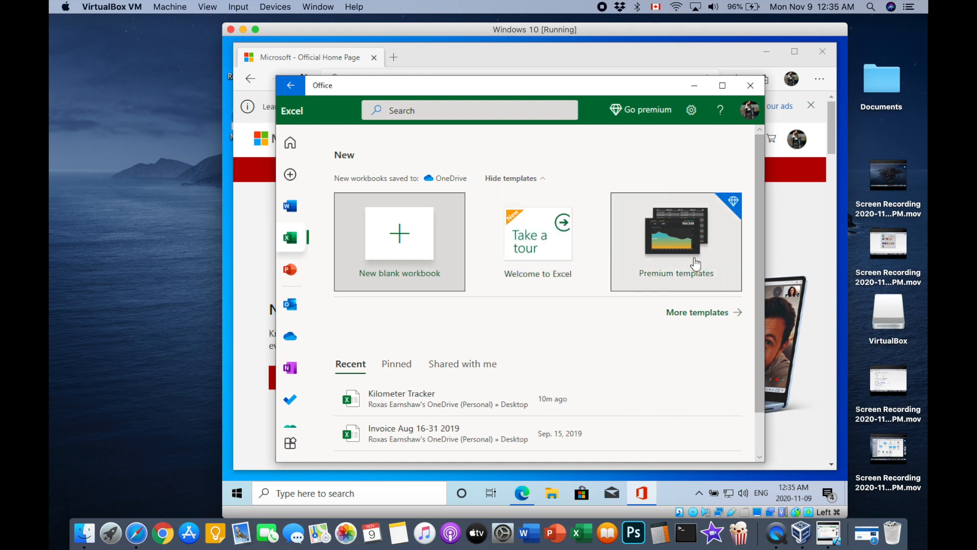
click(290, 368)
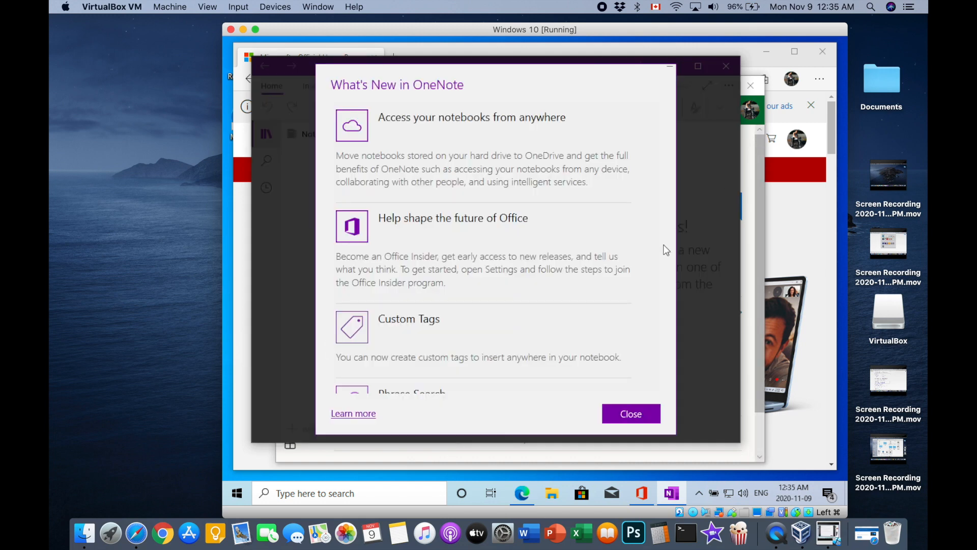
click(633, 413)
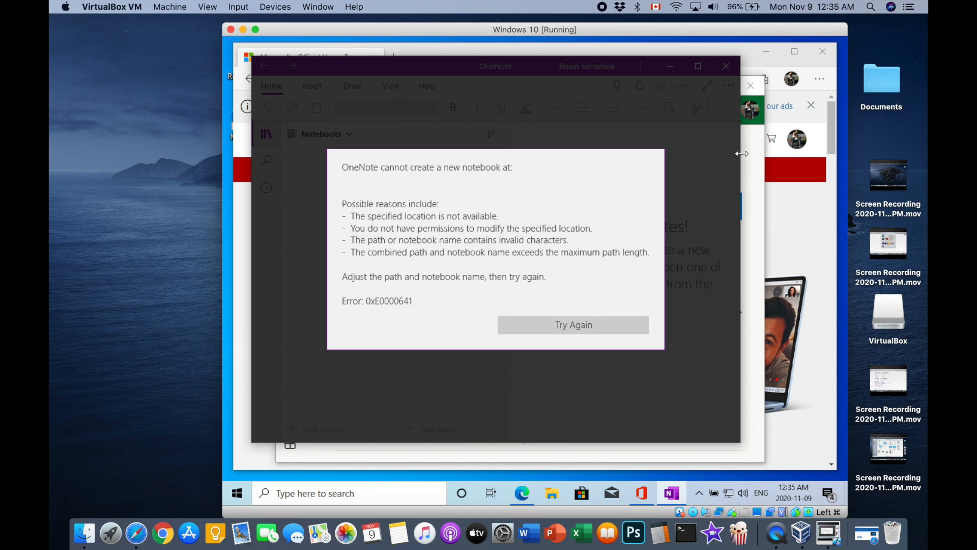
click(727, 67)
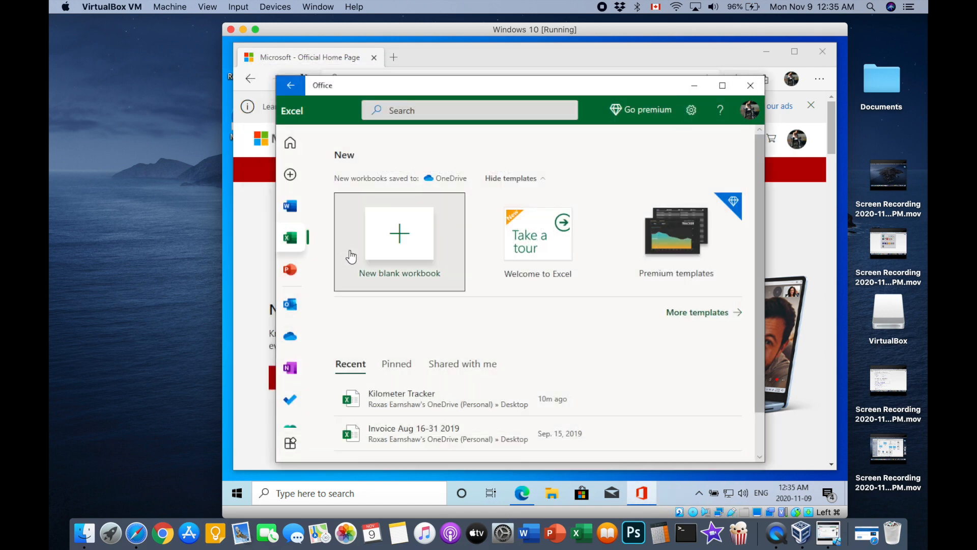
scroll(298, 323, down, 3)
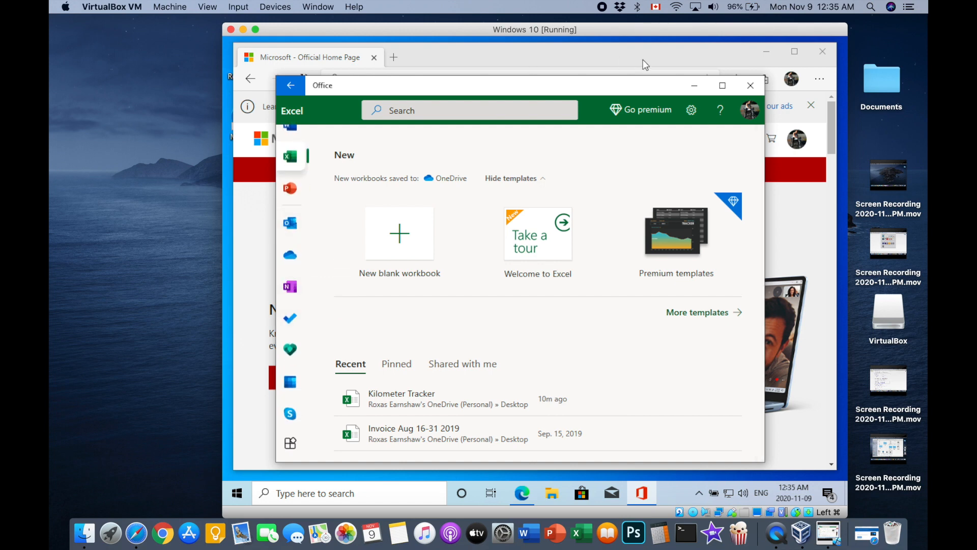
click(750, 85)
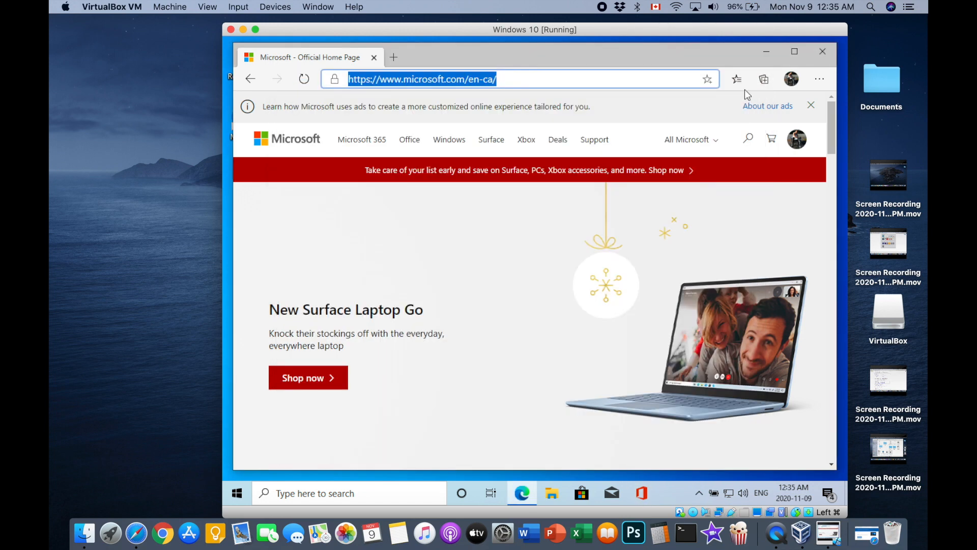